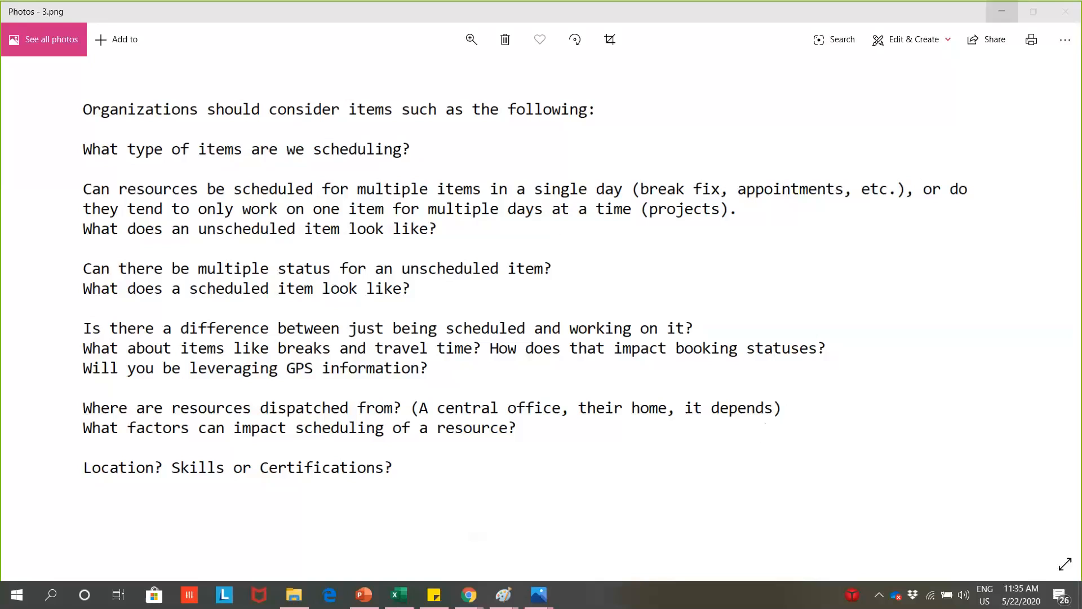
- View the training images 4.png, on resource roles and skills, and 5.png, on booking status, one after the other
left_click(995, 19)
left_click(507, 306)
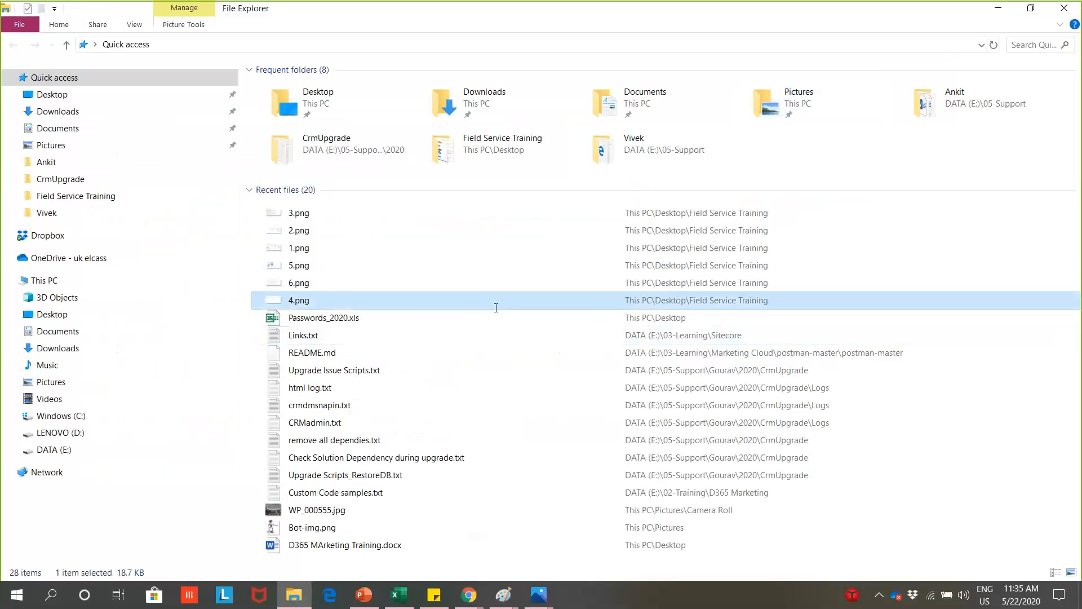
double_click(496, 307)
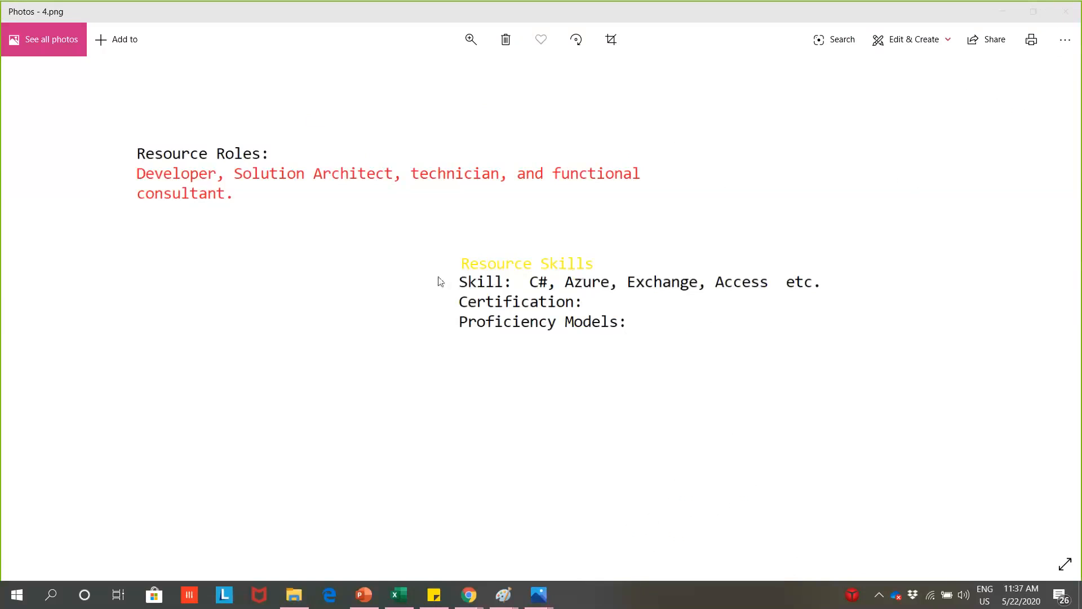
left_click(1075, 10)
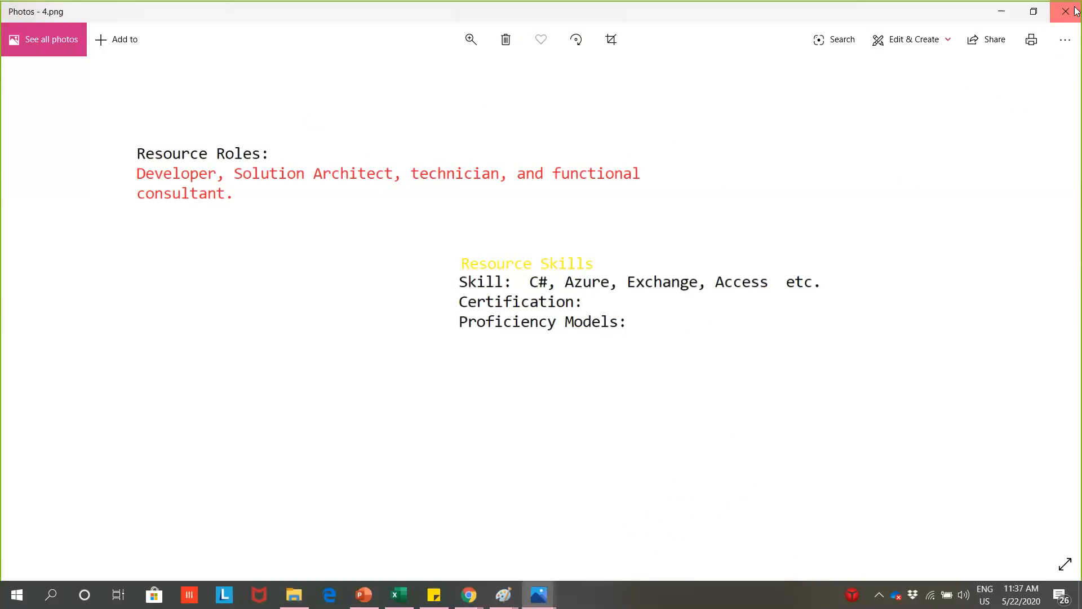
left_click(312, 284)
key("Return")
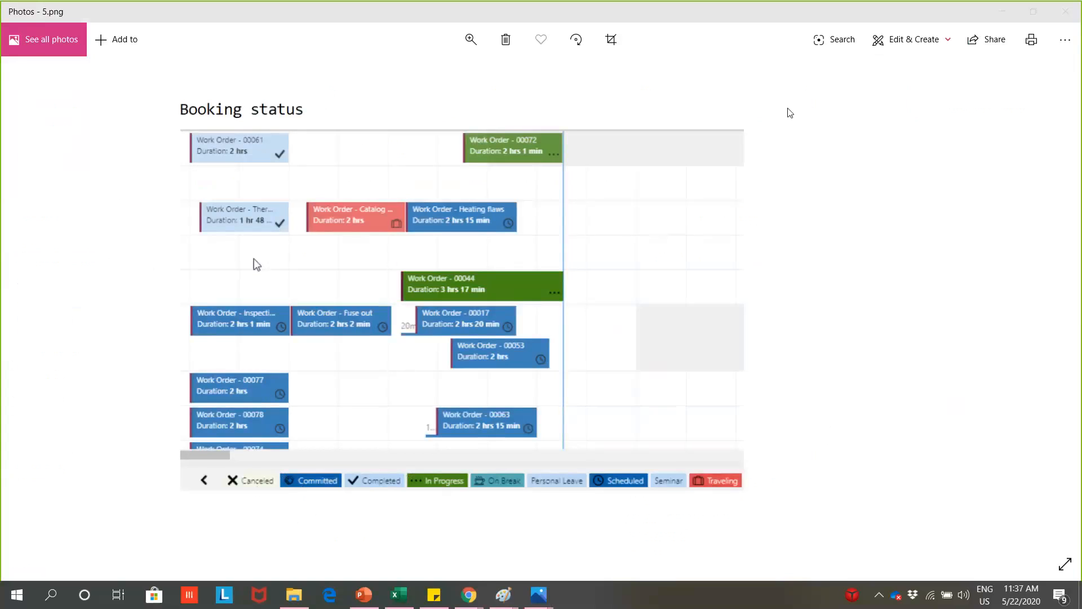
- View the training image 6.png, then put away the image windows and return to Dynamics 365 in the browser
left_click(1056, 14)
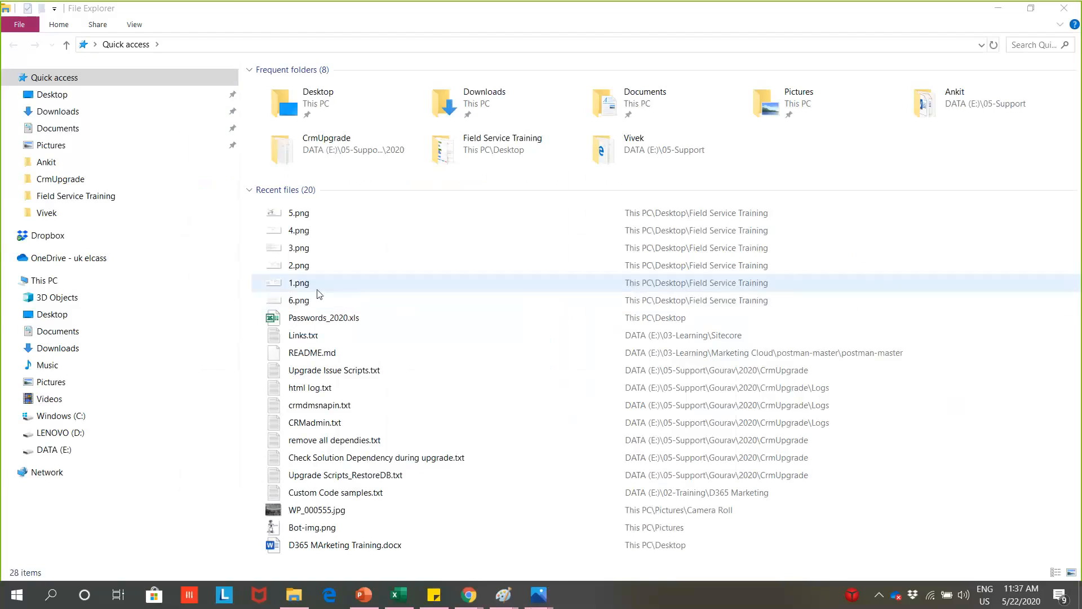
double_click(387, 281)
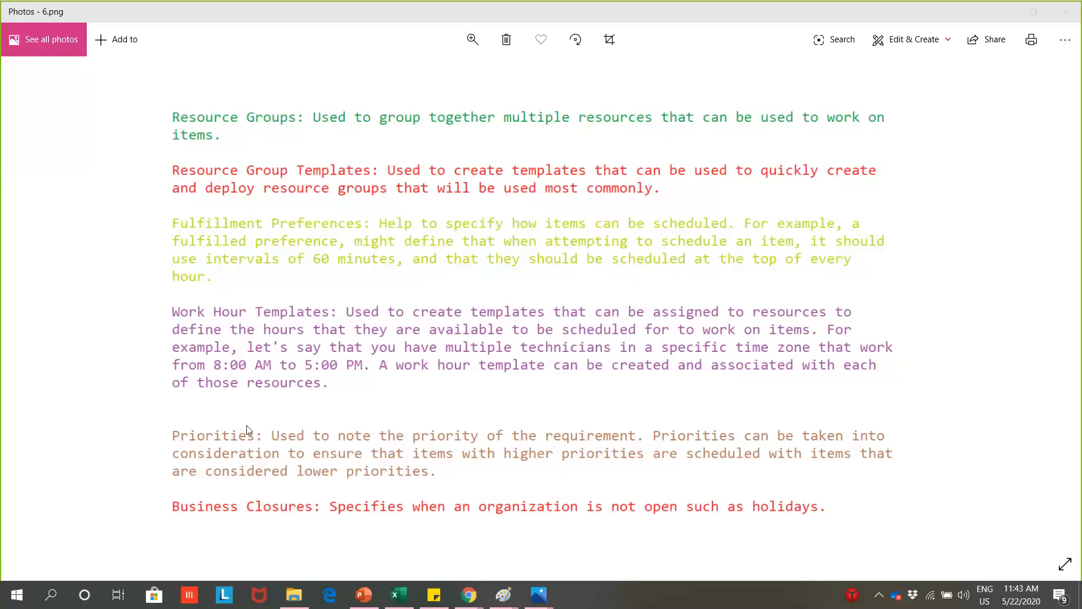
left_click(1065, 11)
left_click(1009, 13)
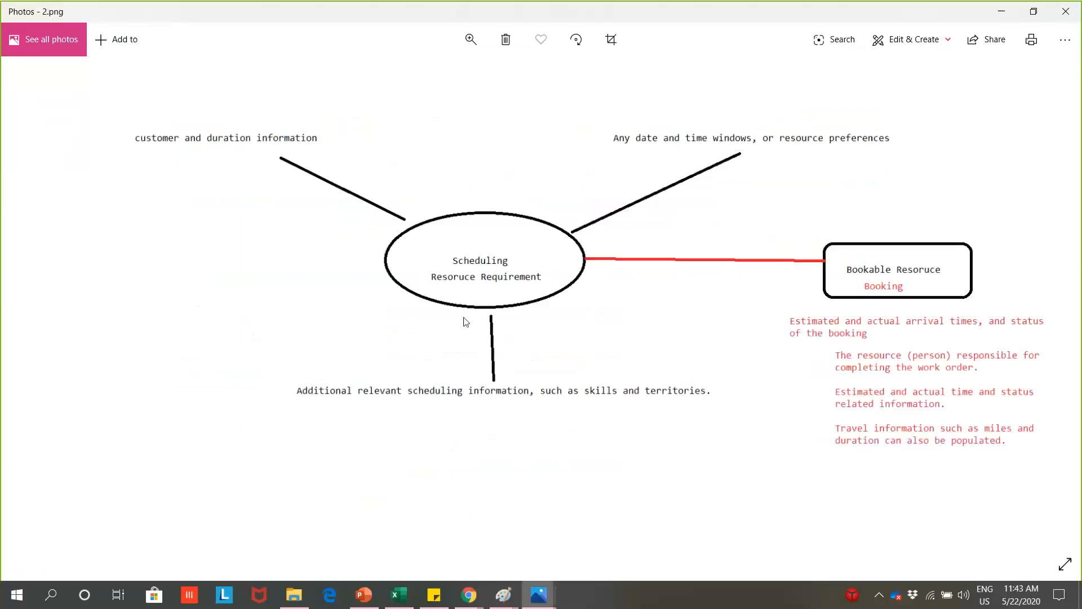
left_click(1002, 12)
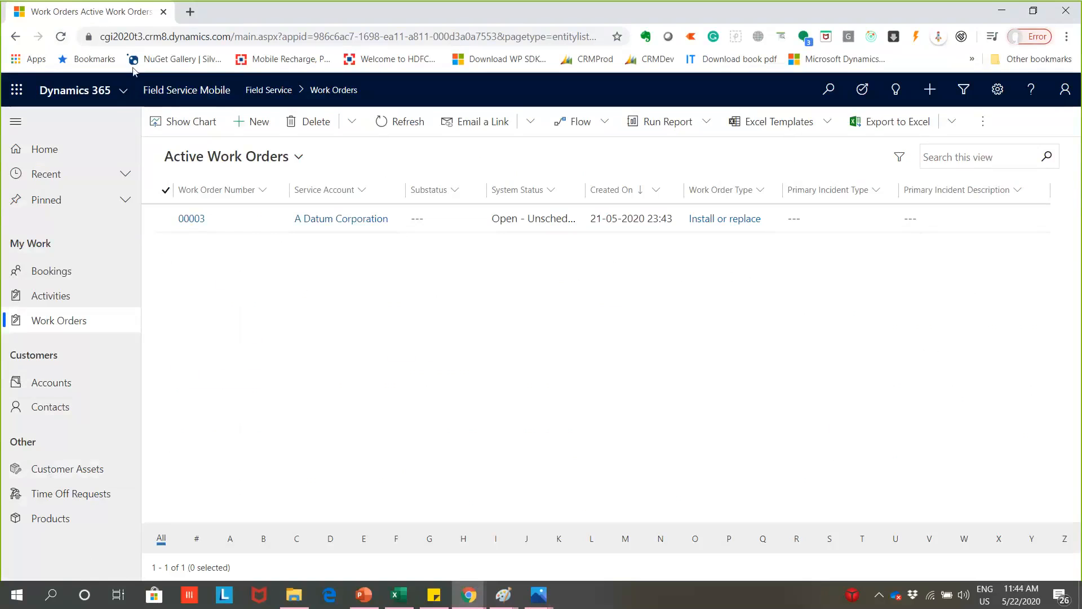
- Switch to the Customer Service app, open its Settings area and check which other areas it offers
left_click(220, 89)
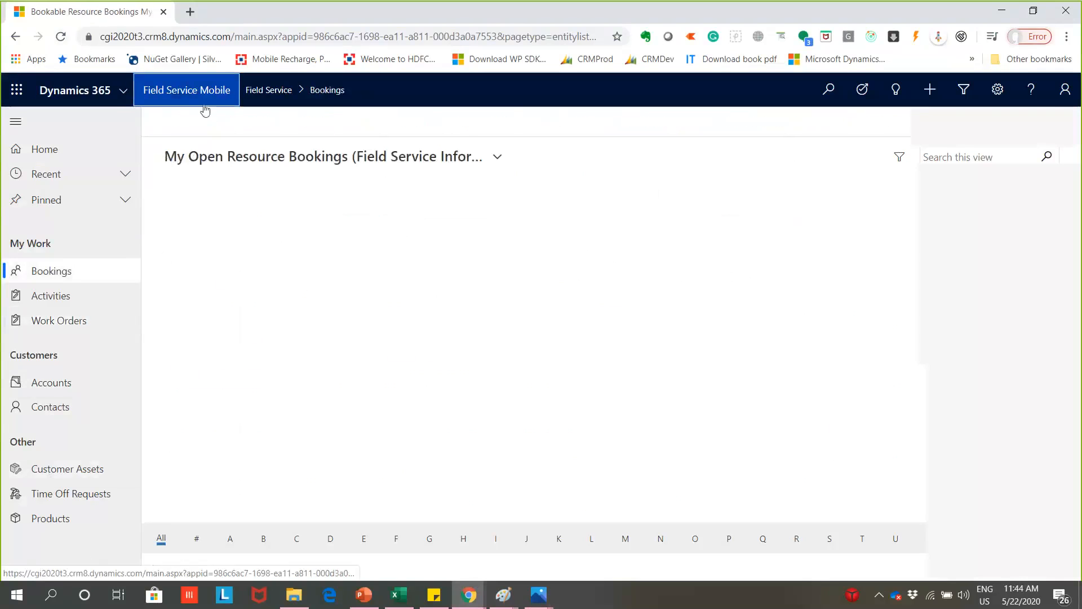
left_click_drag(48, 580, 124, 94)
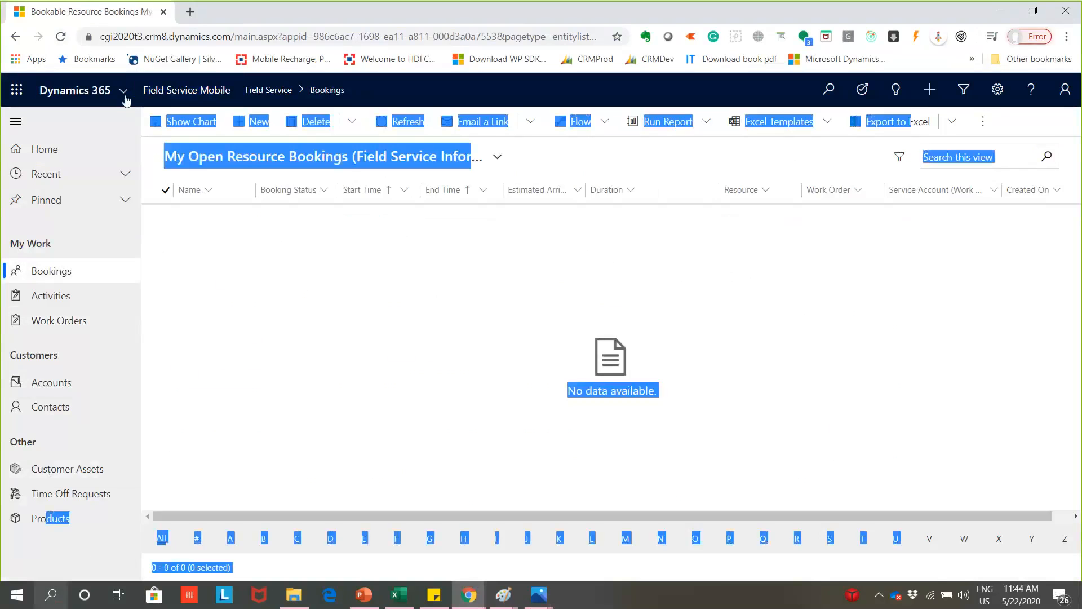
left_click(124, 92)
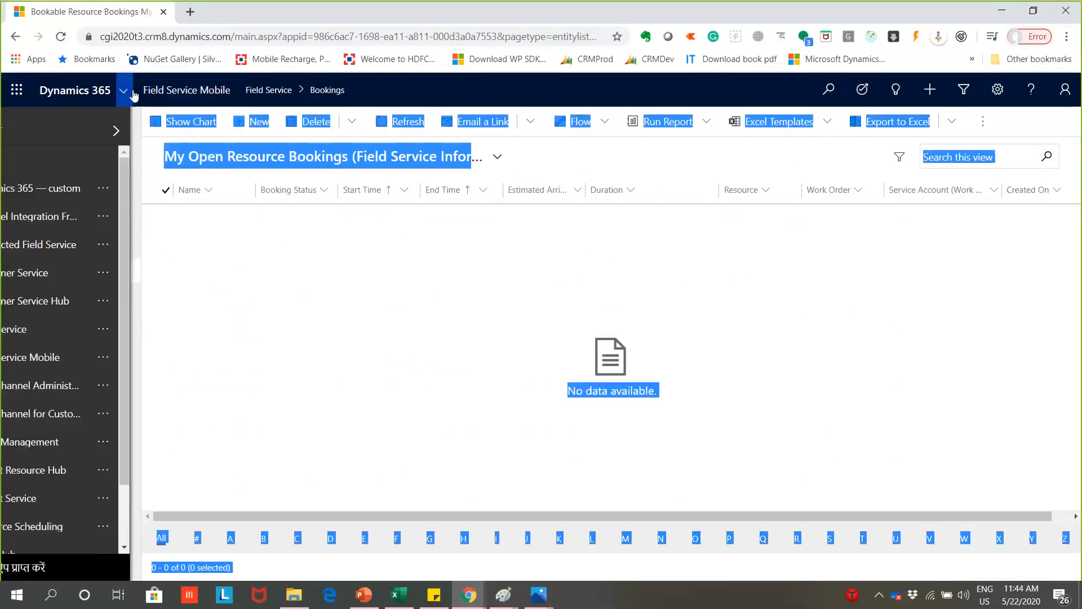
left_click(113, 273)
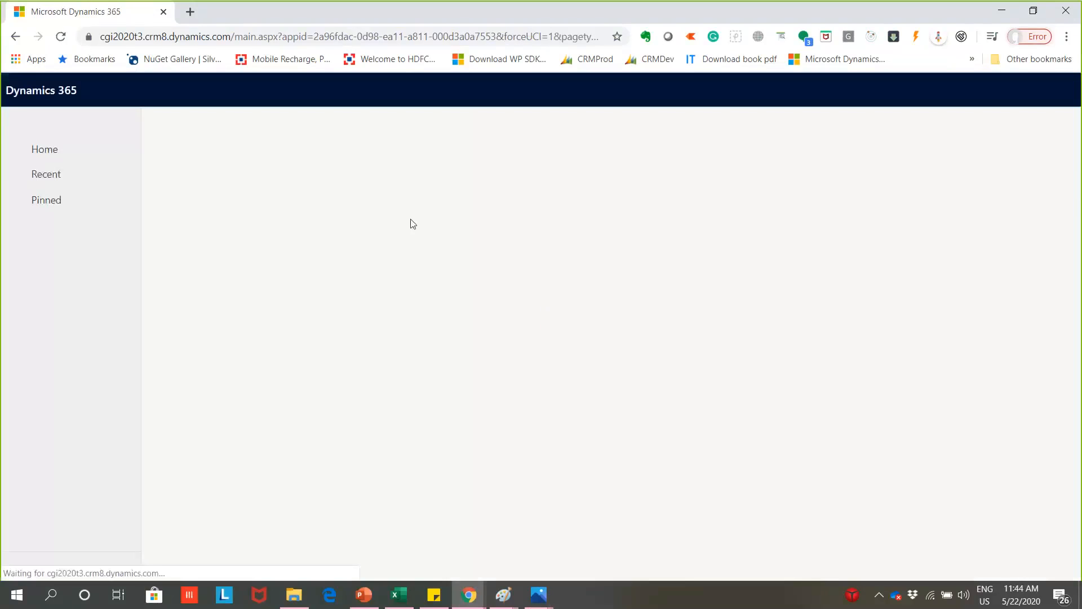
scroll(96, 538, "down", 3)
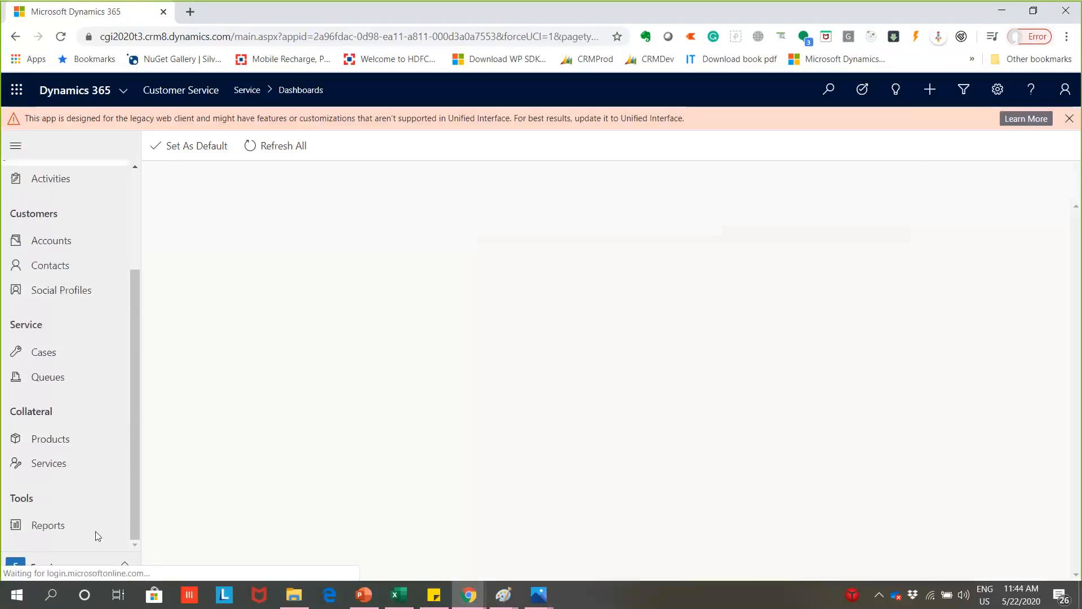
left_click(73, 567)
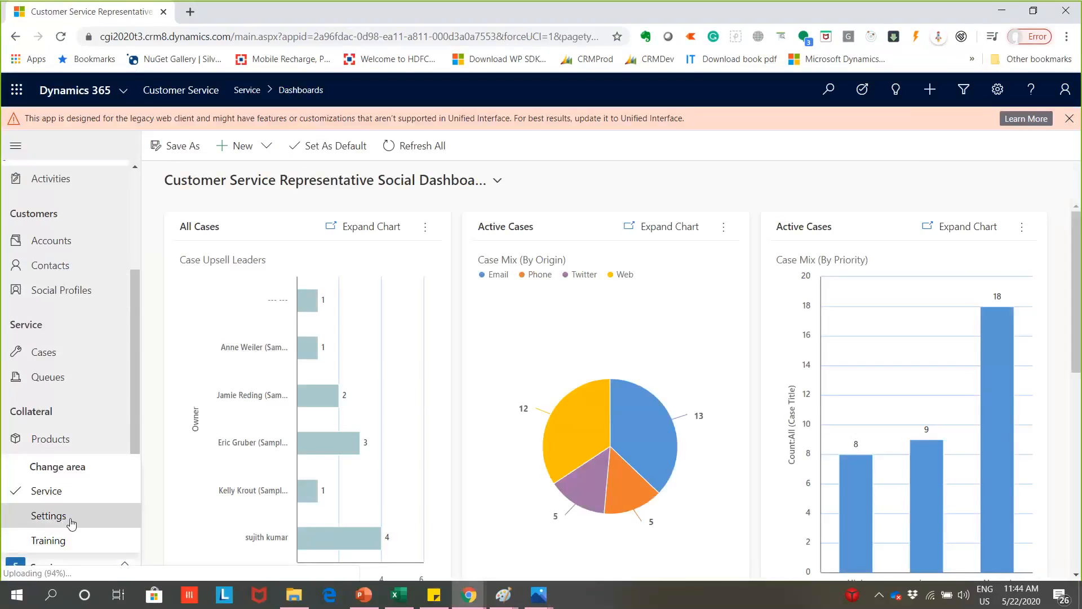
left_click(71, 524)
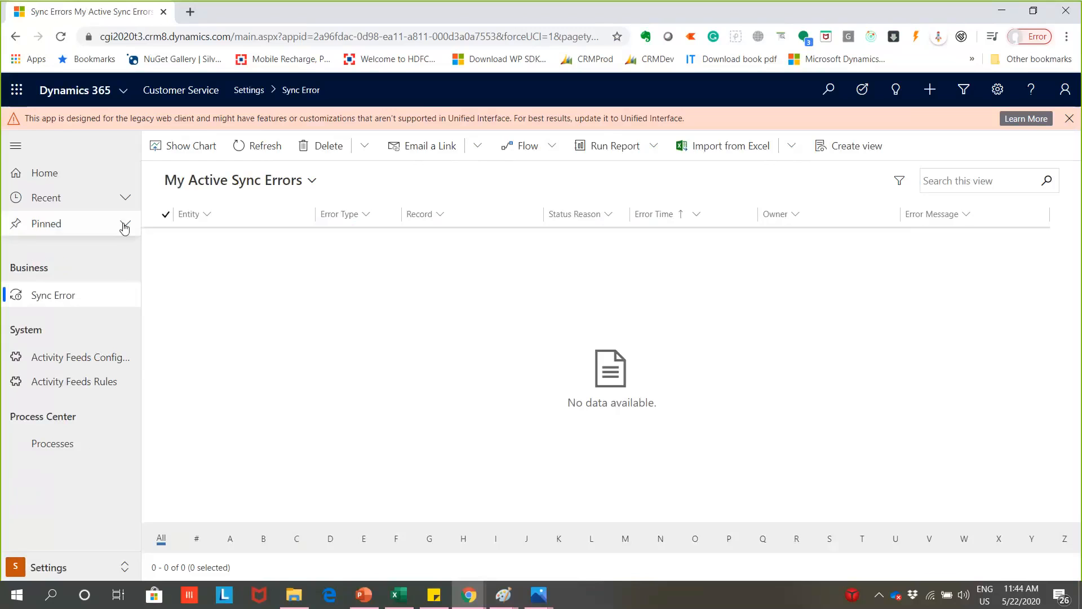
left_click(89, 569)
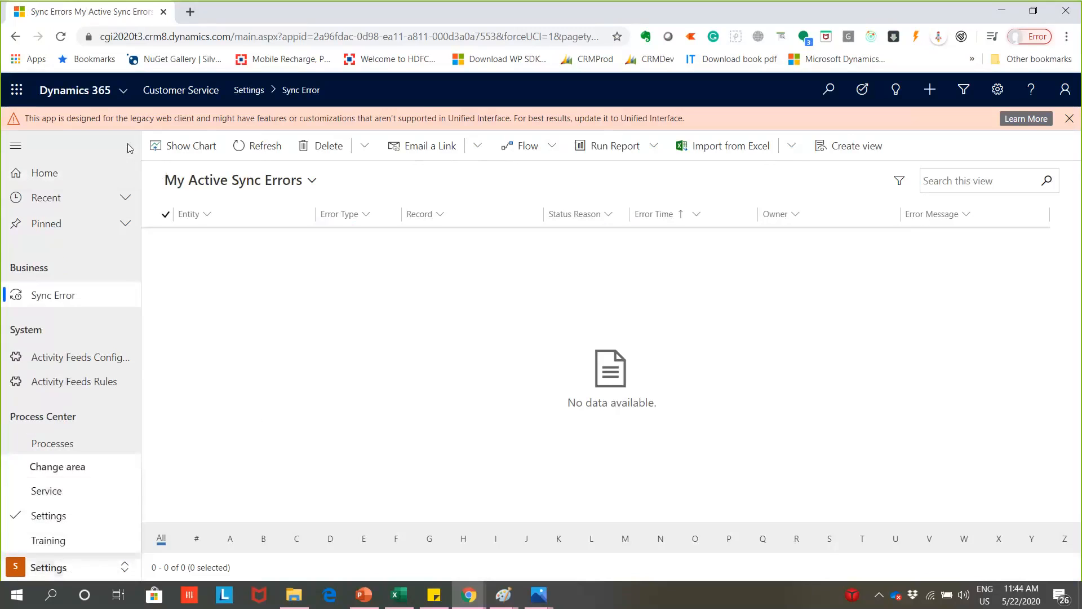
left_click(248, 90)
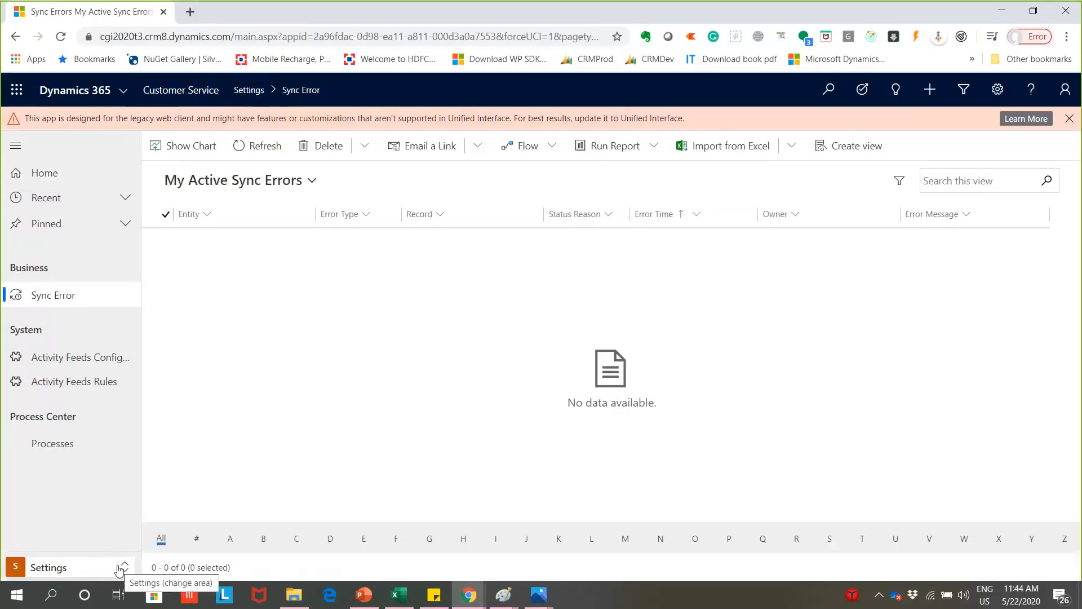
left_click(108, 566)
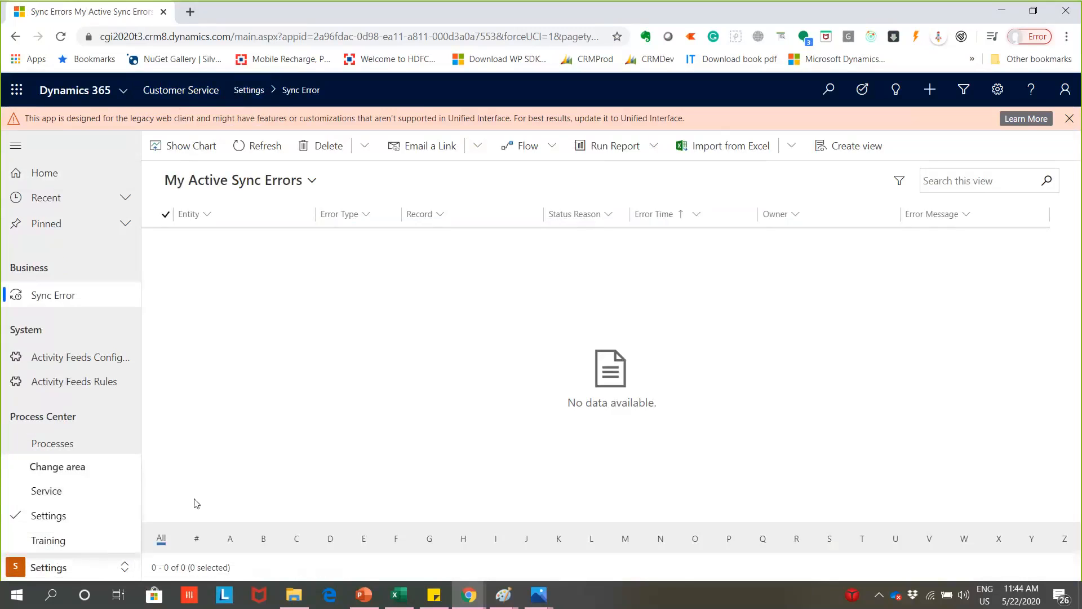
- Switch to the browser window with the water purifier case and open the Resources area of the Field Service app
left_click(464, 601)
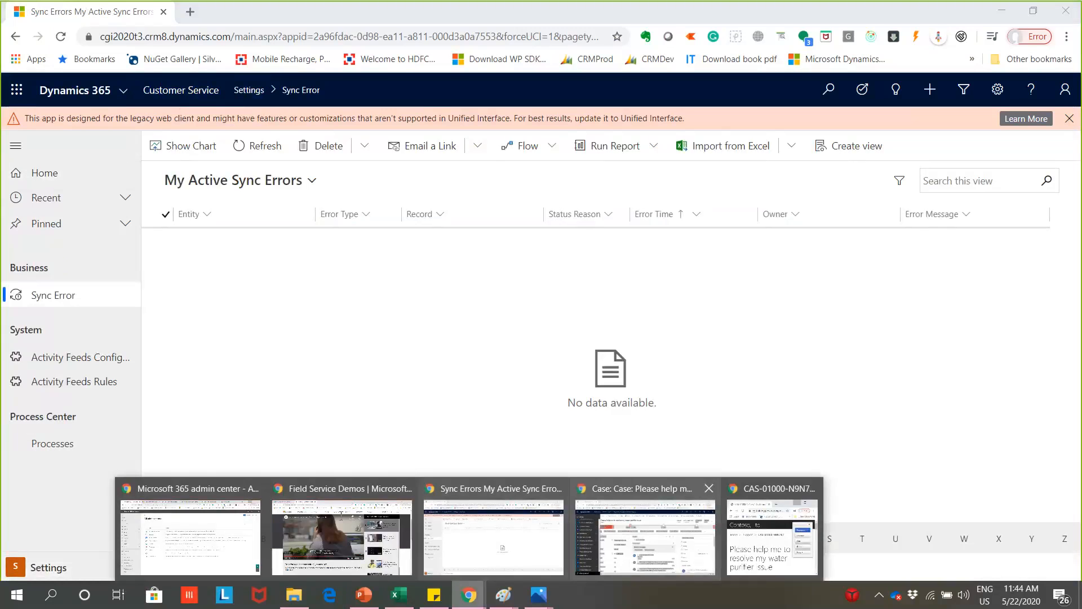
left_click(645, 535)
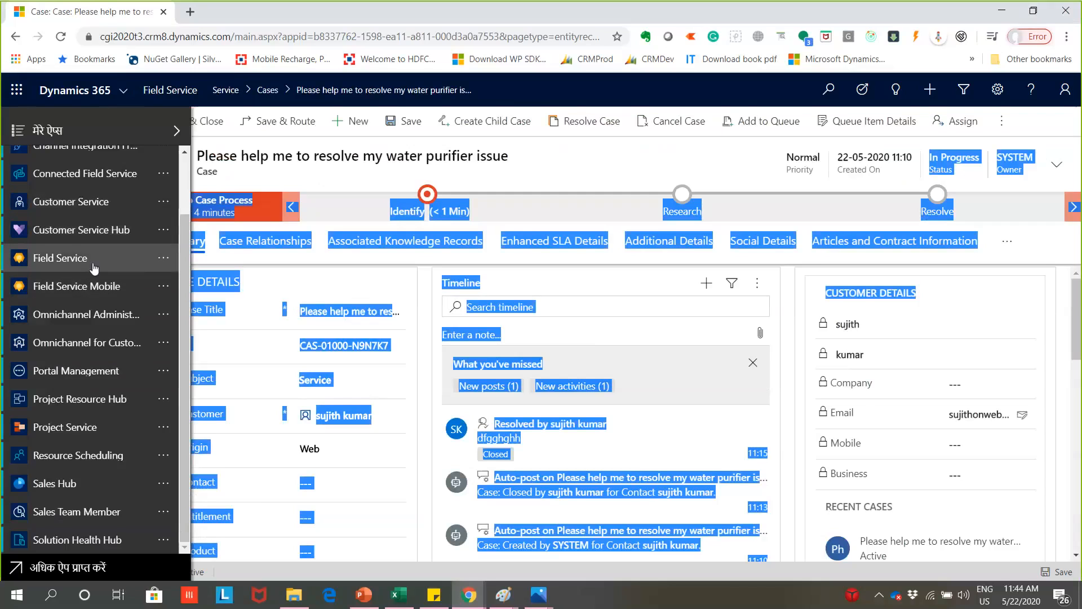
left_click(641, 175)
scroll(563, 366, "down", 1)
left_click(68, 566)
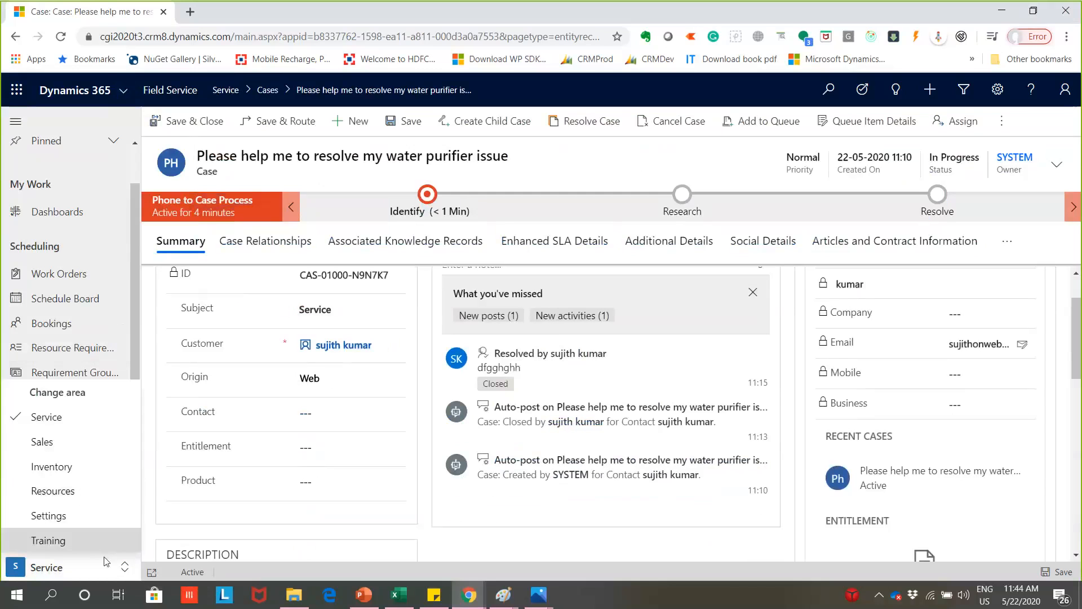
left_click(78, 500)
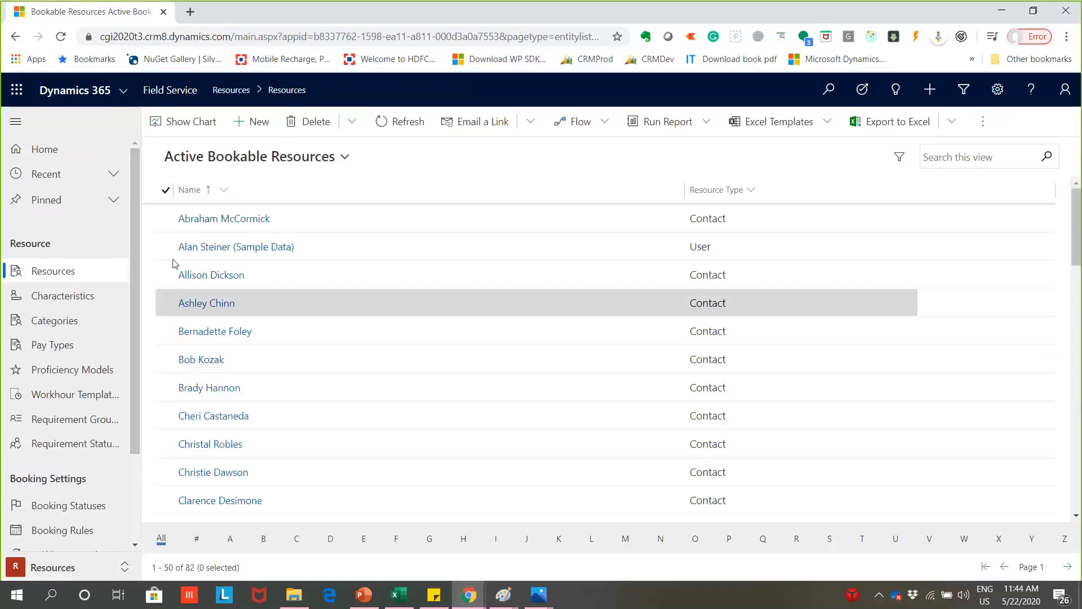
- Look through the list of active bookable resources and their resource types
scroll(349, 371, "down", 2)
scroll(352, 371, "down", 7)
scroll(366, 388, "down", 5)
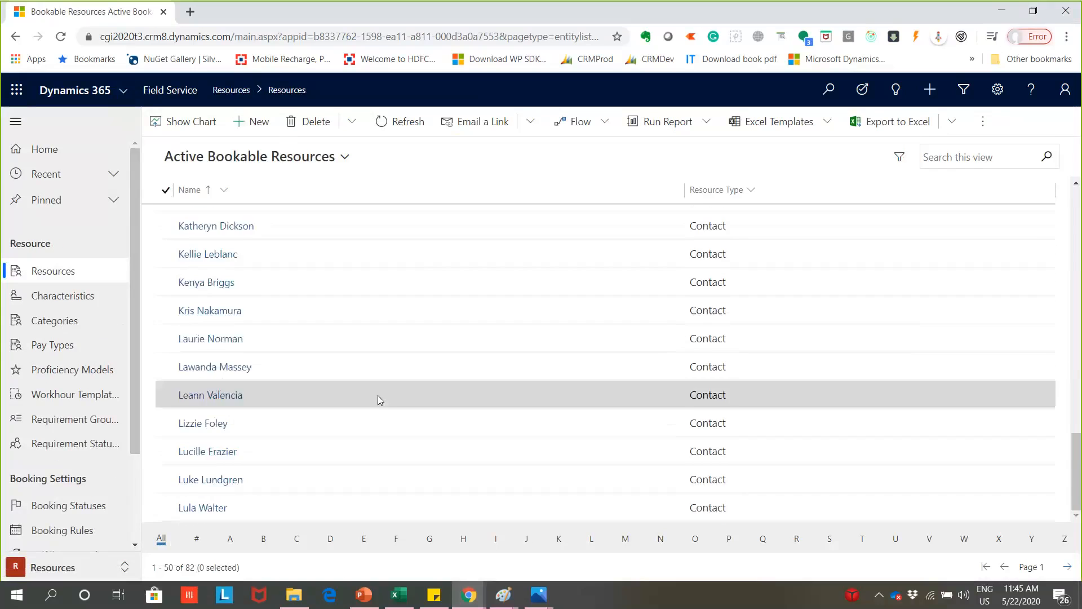
scroll(389, 395, "up", 15)
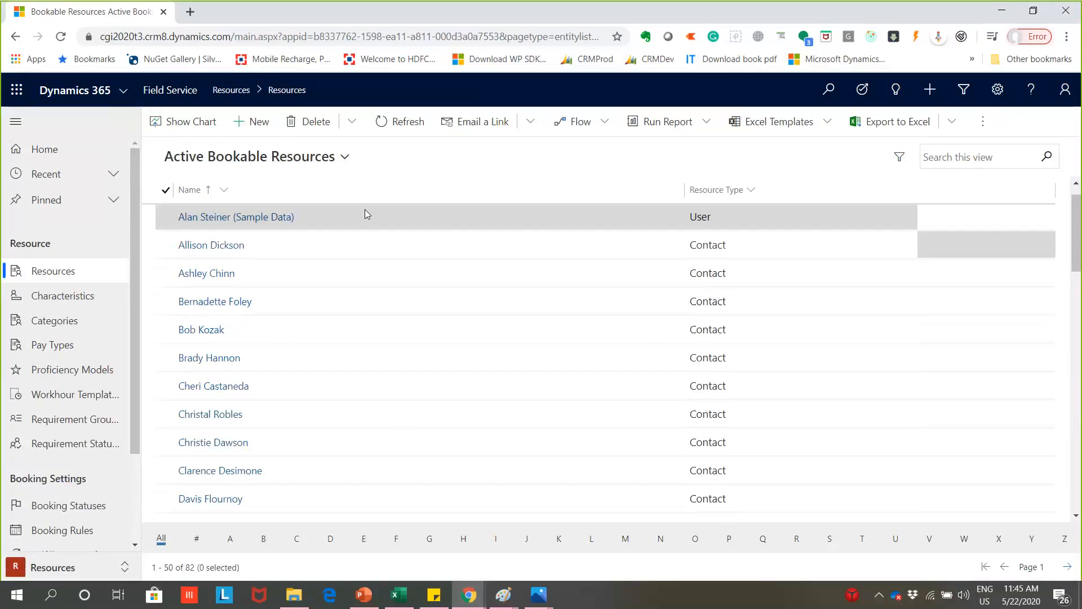
- Start a new bookable resource, review the available resource types, and discard the unsaved record
left_click(255, 121)
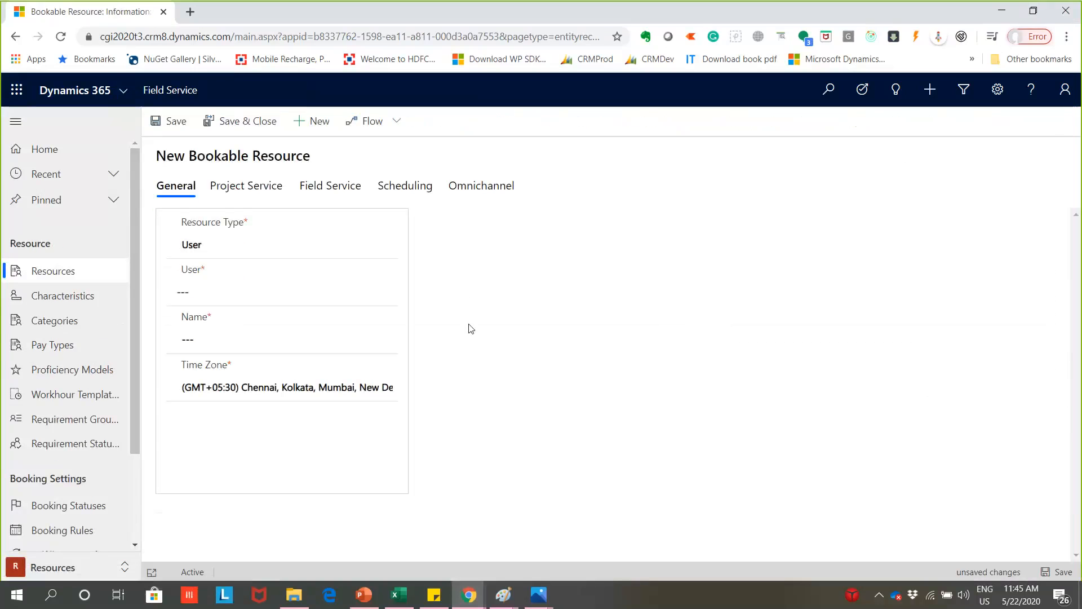
left_click(298, 280)
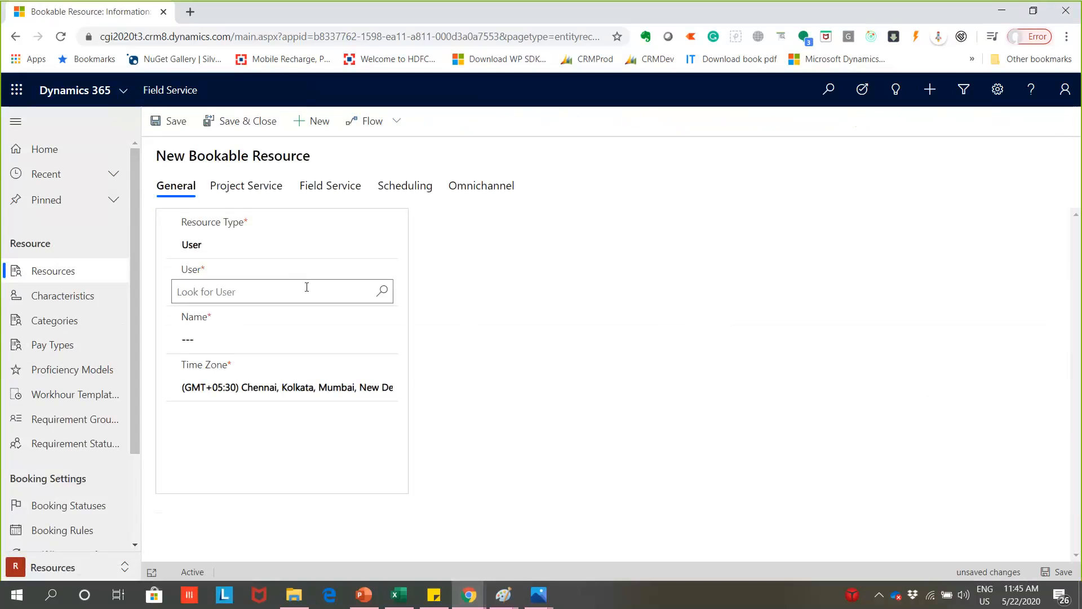
left_click(322, 244)
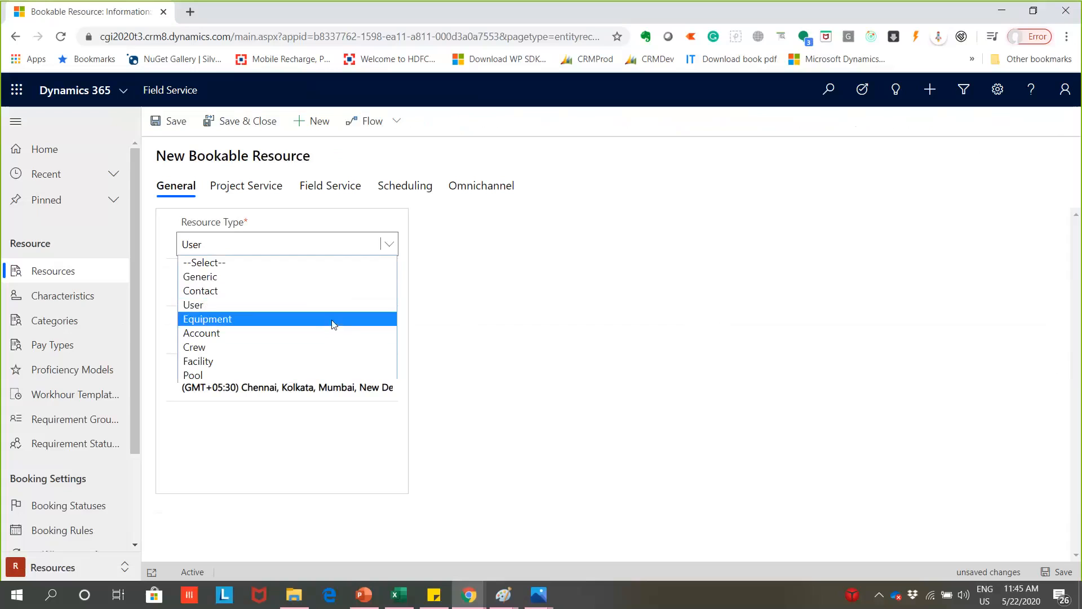
mouse_move(366, 603)
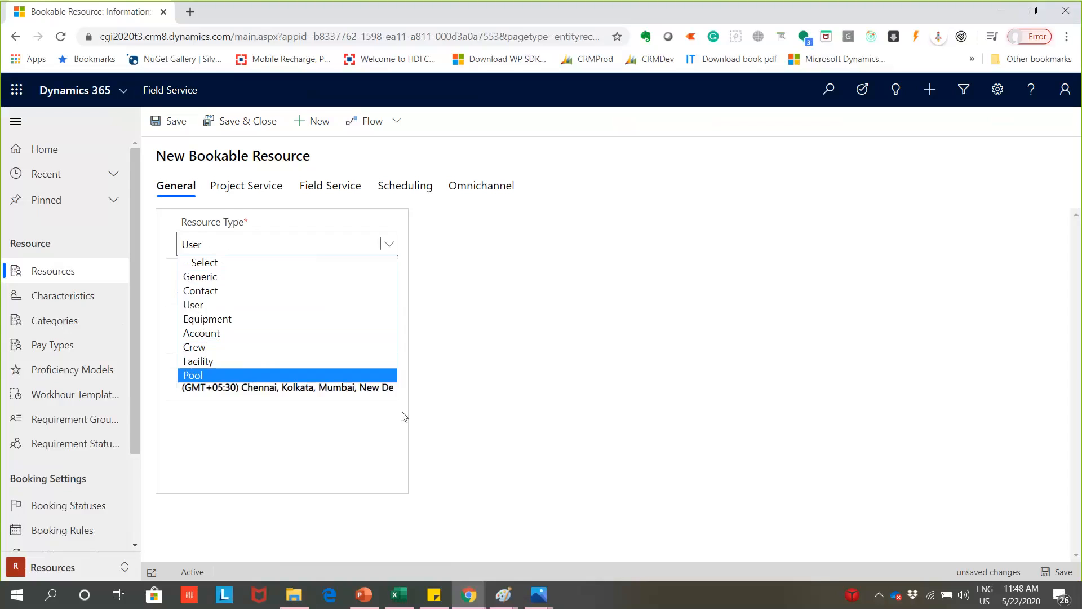
left_click(476, 239)
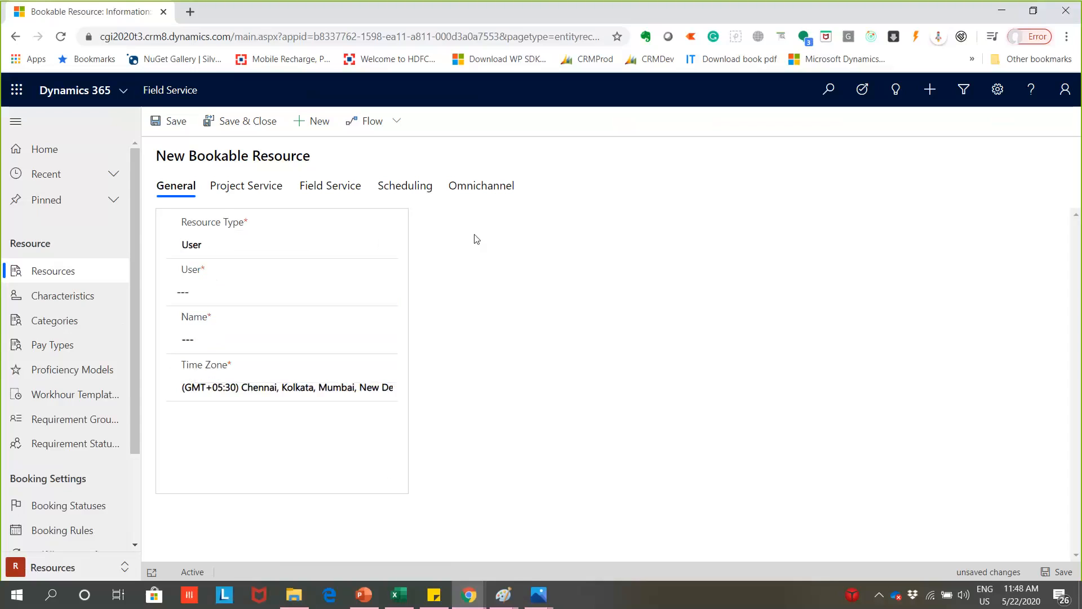
left_click(231, 328)
left_click(391, 291)
left_click(648, 355)
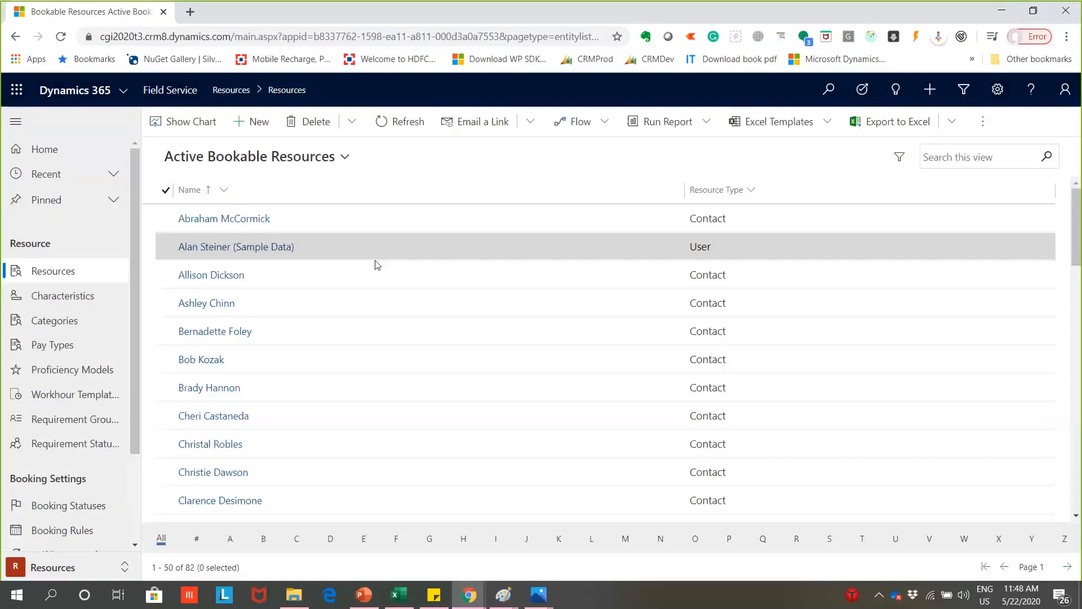
- Open the sample-data bookable resource of type User and review its Project Service and Field Service details, including the Warehouse field
double_click(338, 248)
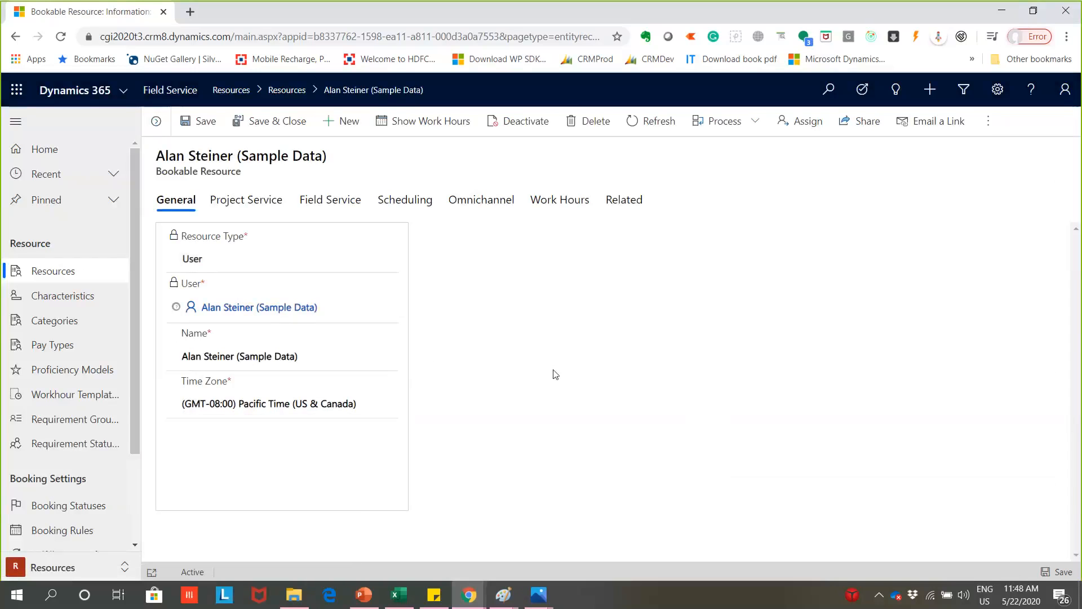
left_click(246, 200)
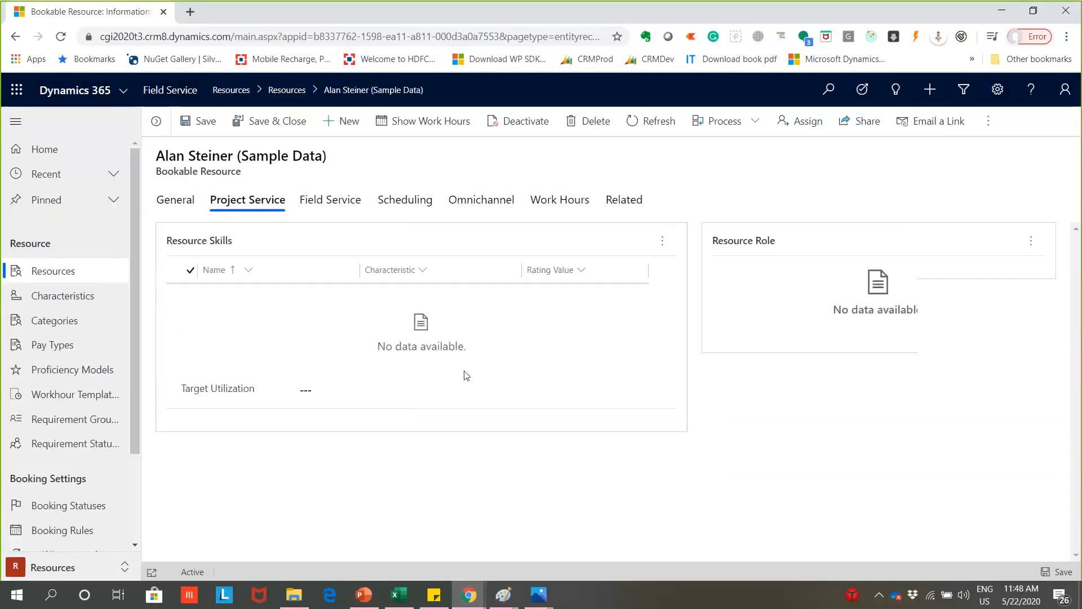
left_click(336, 205)
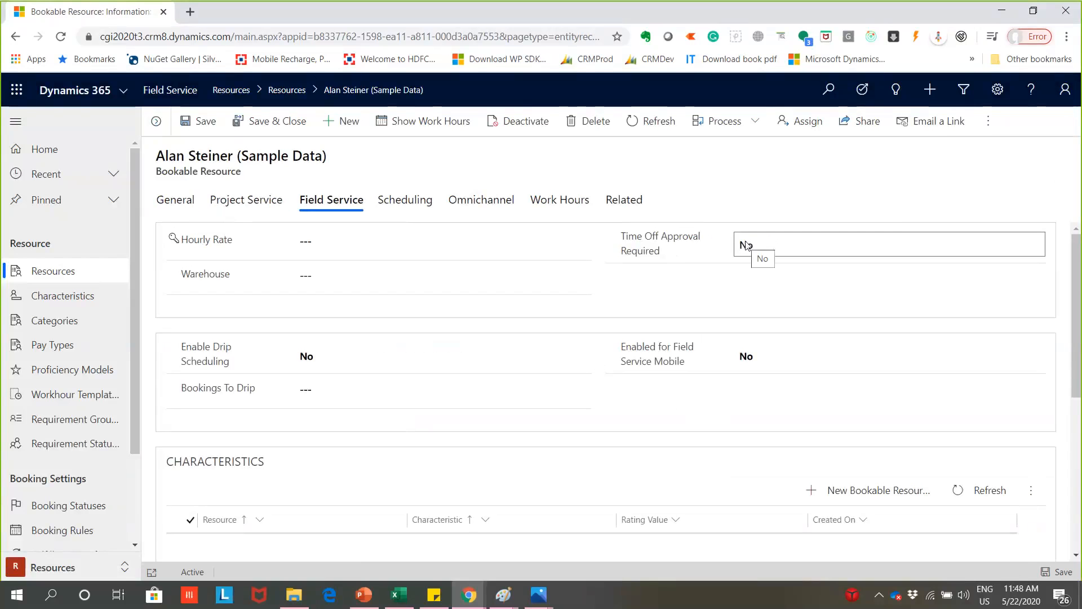
left_click(433, 282)
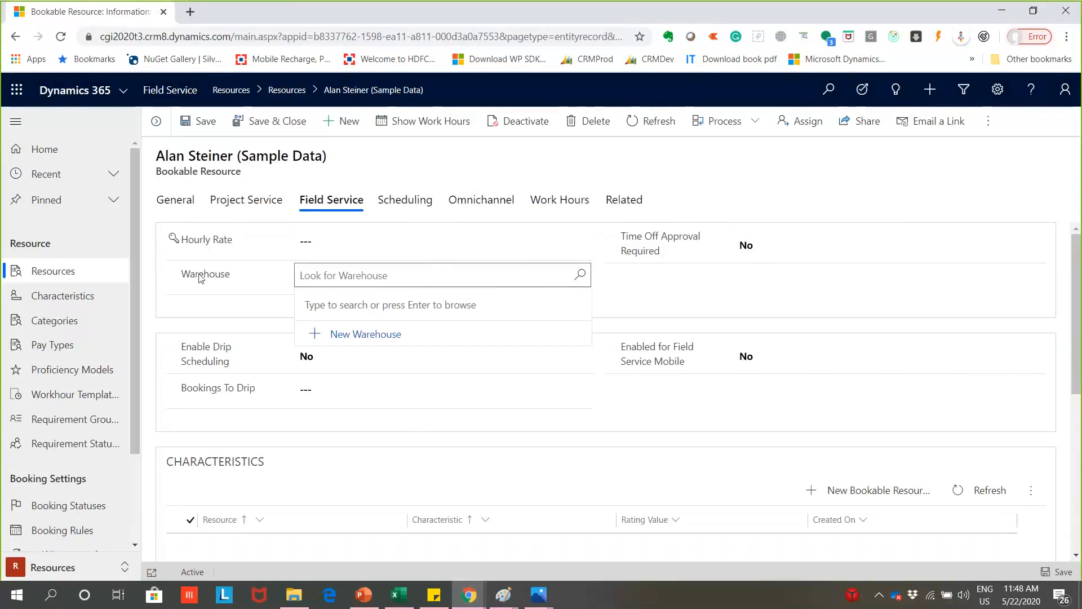
left_click_drag(198, 274, 231, 277)
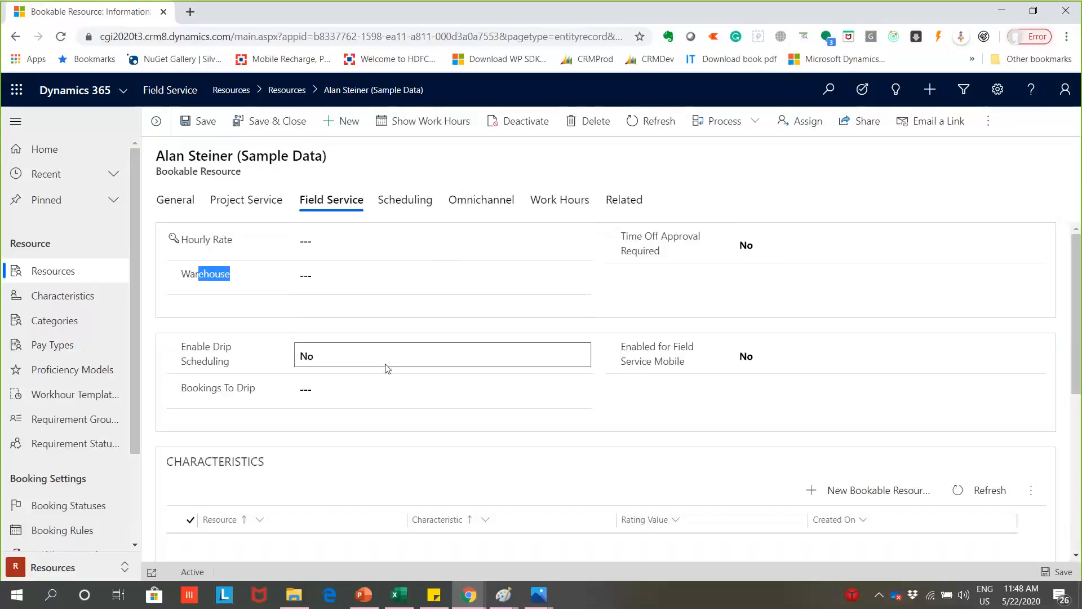
- Review the resource's drip scheduling and Field Service Mobile settings, along with its characteristics and category associations
scroll(431, 376, "down", 1)
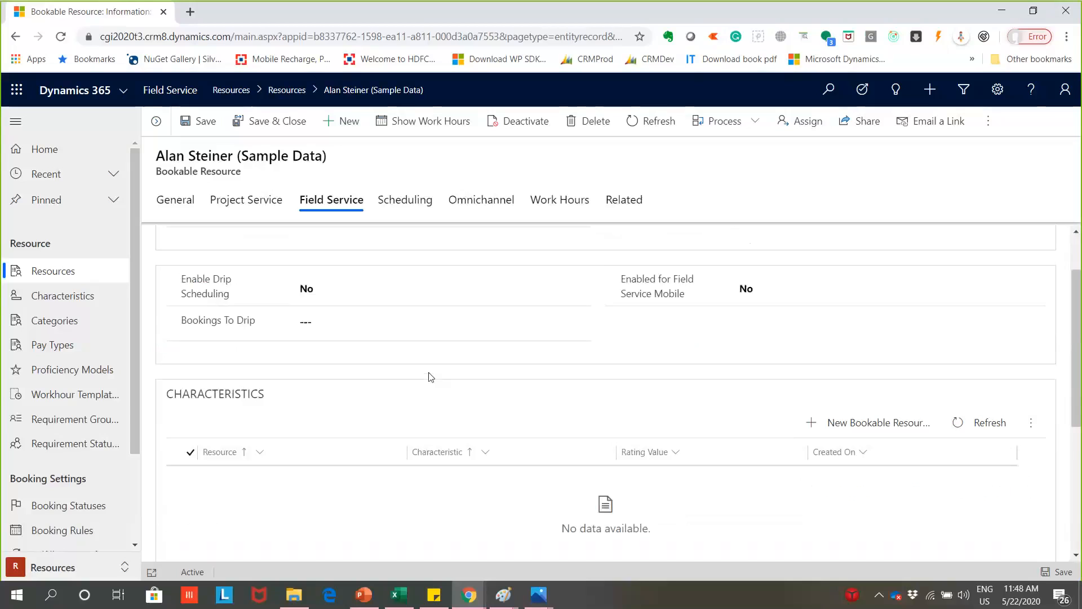
scroll(431, 376, "up", 1)
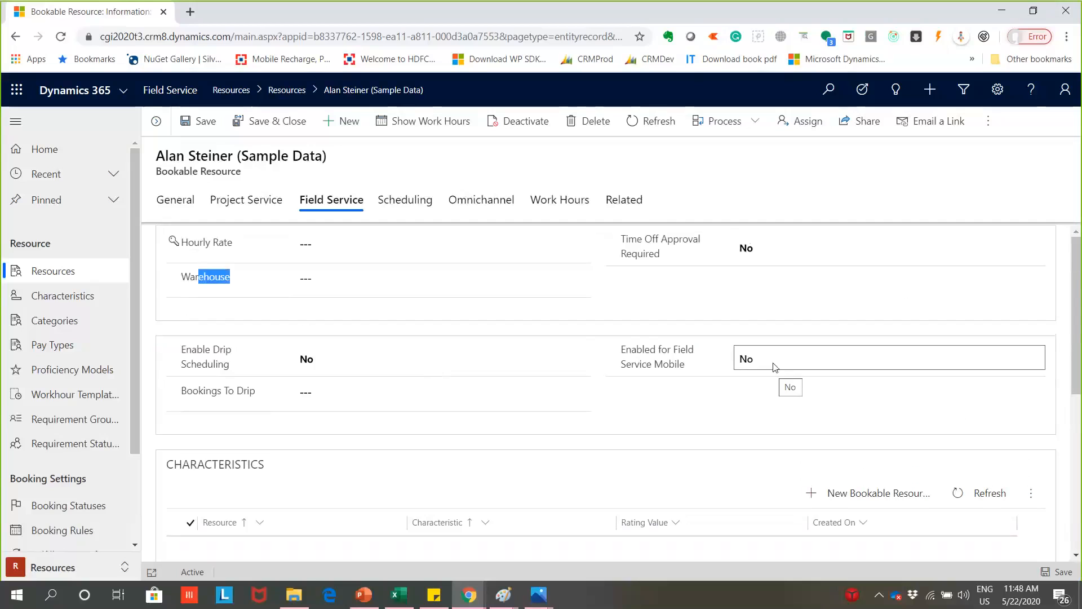
scroll(712, 446, "down", 1)
scroll(718, 435, "up", 1)
scroll(564, 316, "down", 4)
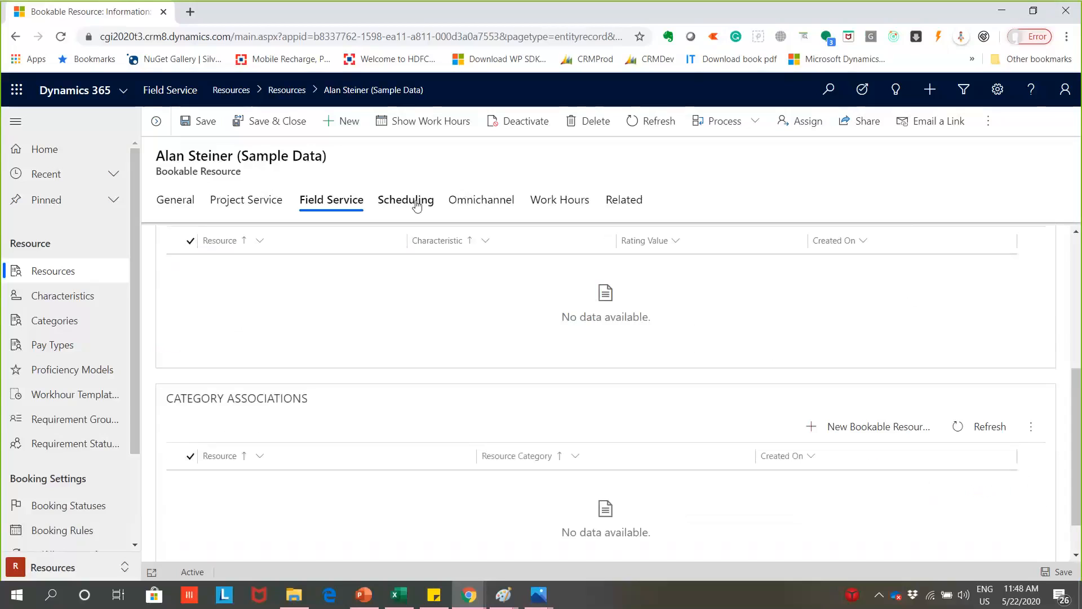
- Open the resource's Scheduling details and review the Start Location, Display On Schedule Board and Generic Type options
left_click(407, 200)
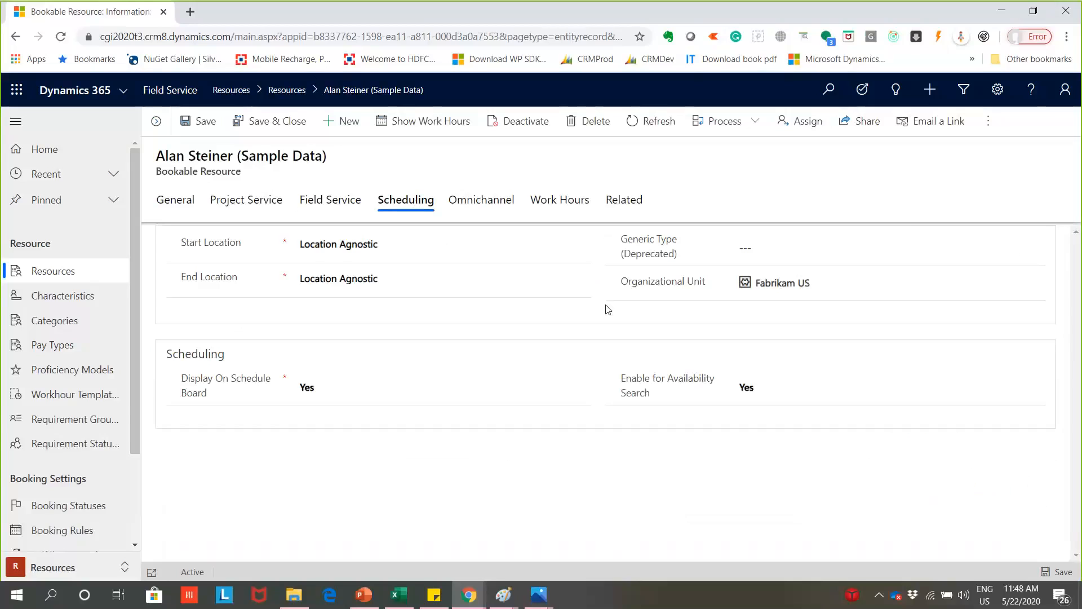
left_click(522, 240)
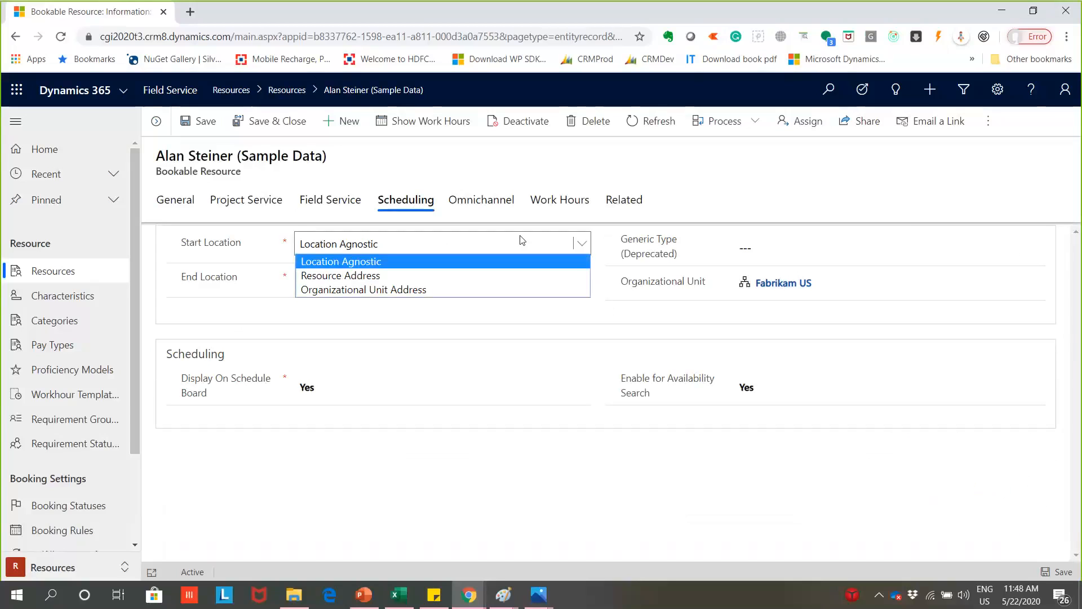
left_click(529, 408)
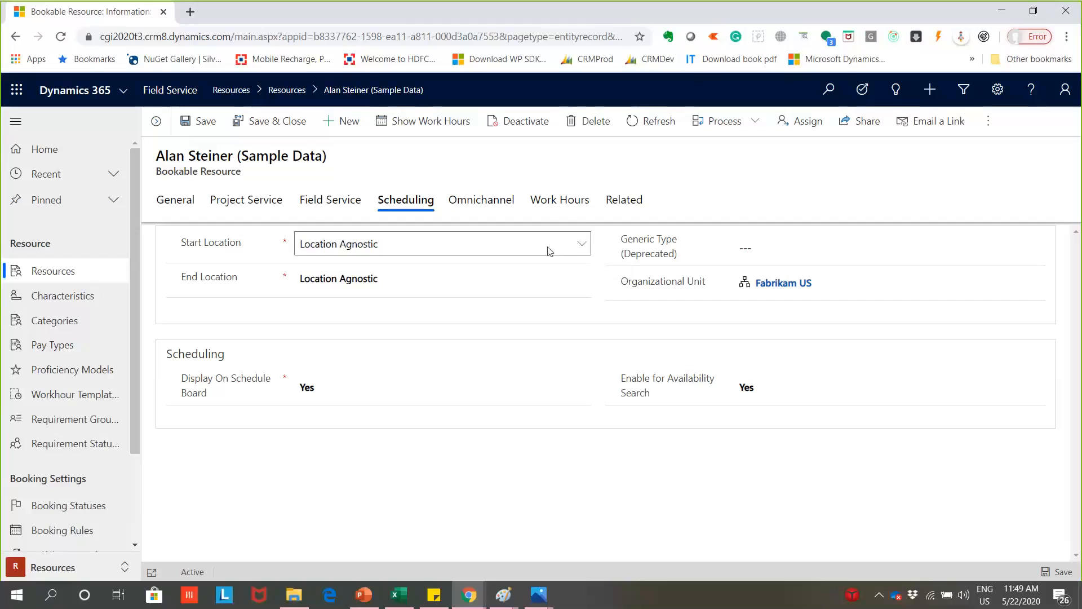
left_click(418, 393)
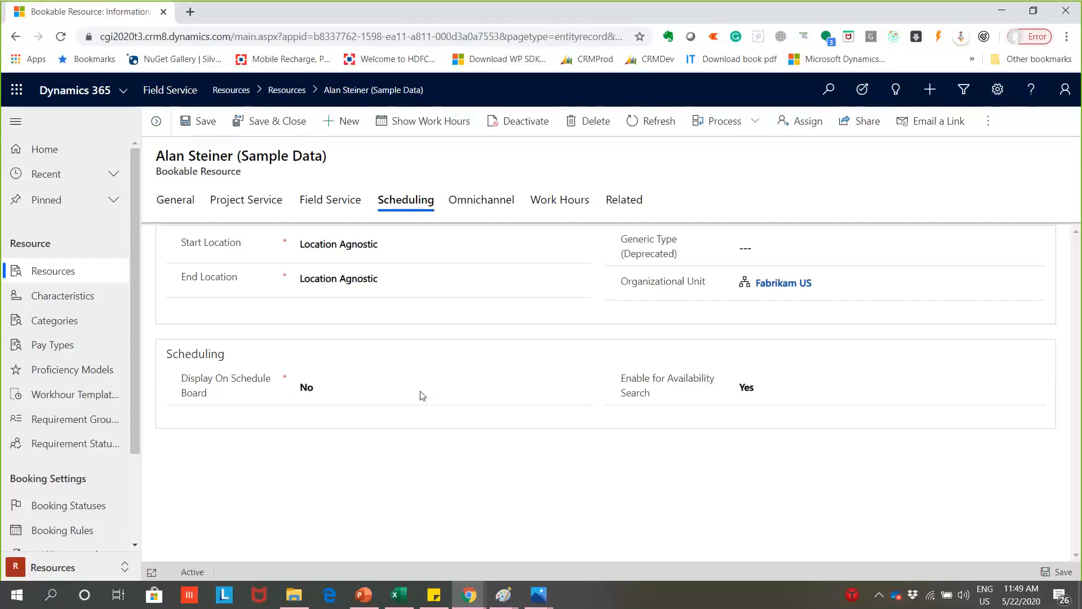
left_click(394, 383)
left_click(752, 248)
left_click(599, 261)
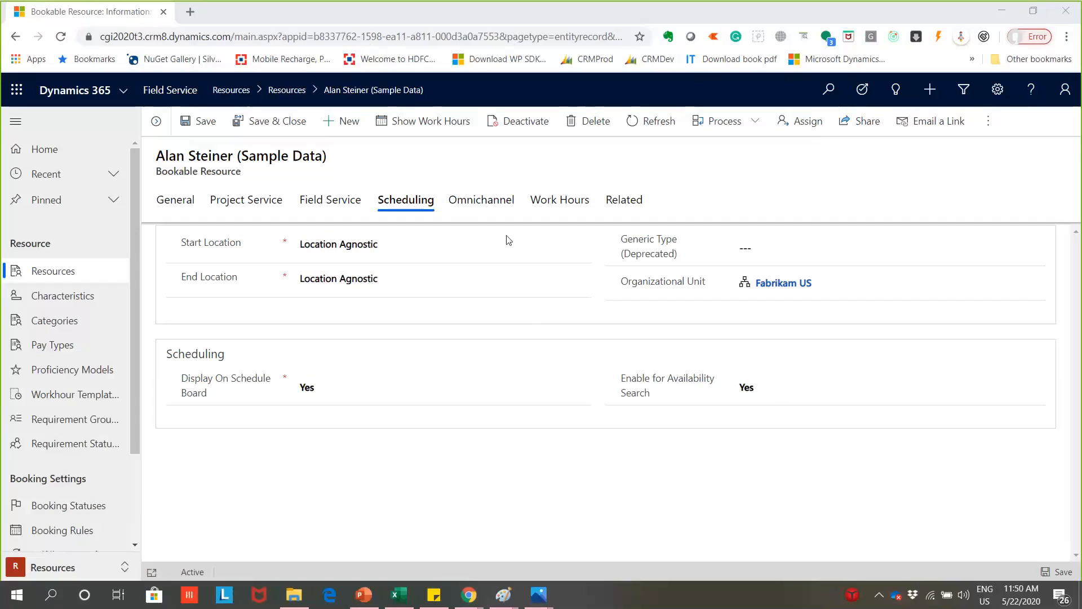
- Look through the organizational units available for the resource and leave the lookup without choosing another one
left_click(803, 285)
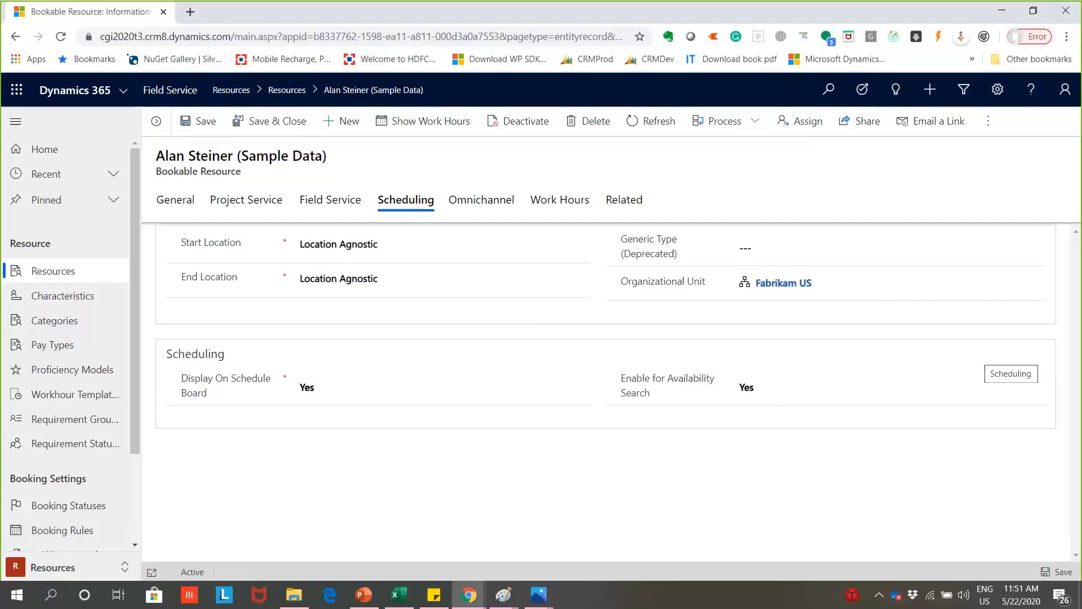
left_click(1036, 284)
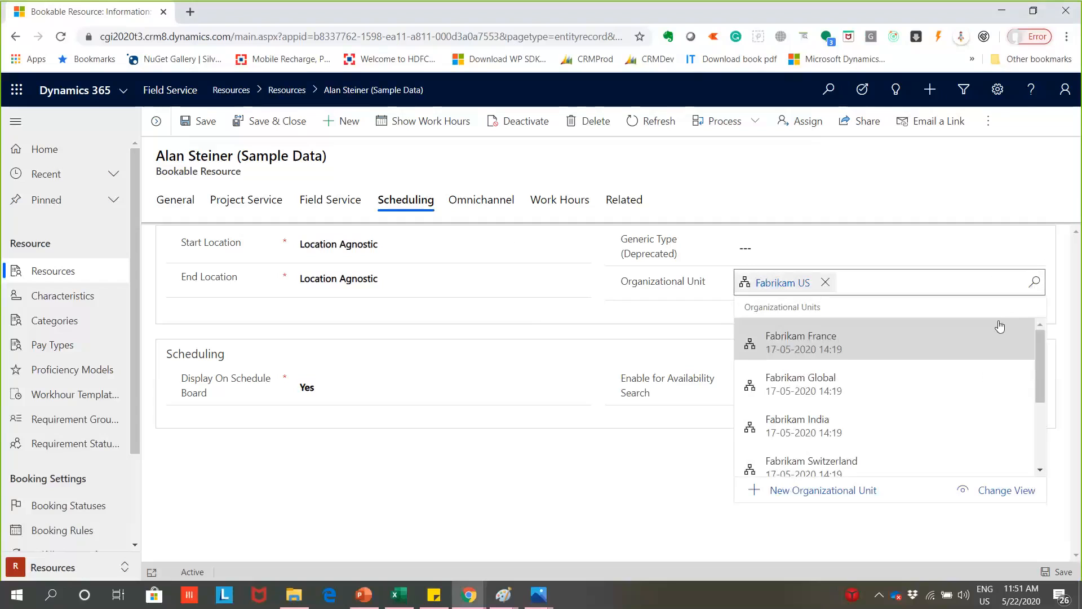
scroll(995, 332, "down", 3)
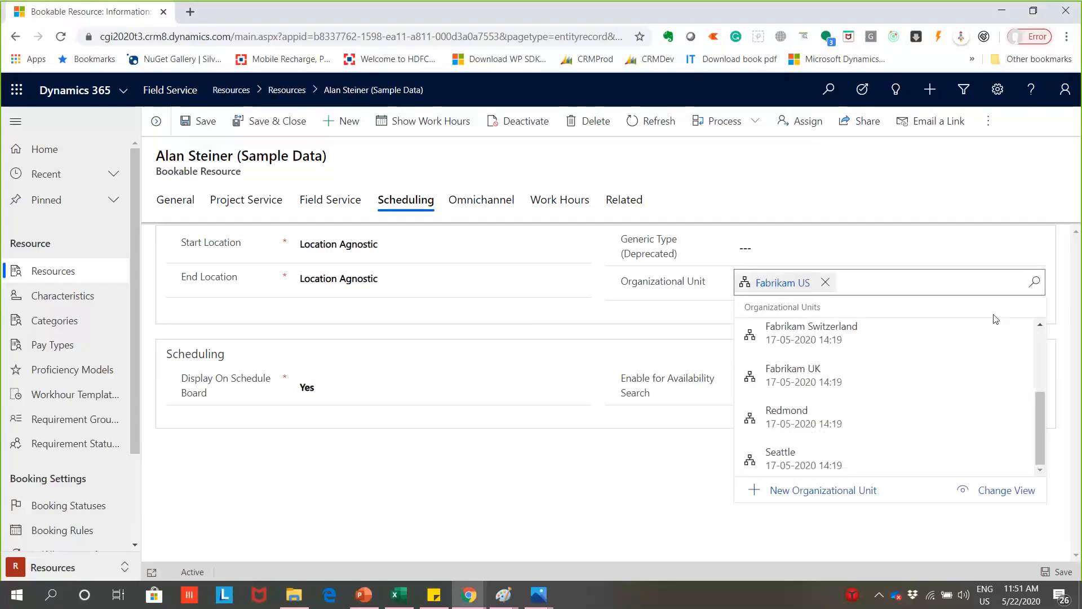
left_click(549, 329)
- Open the resource's Work Hours calendar, switch it to the Day view and look through the working hours
left_click(551, 206)
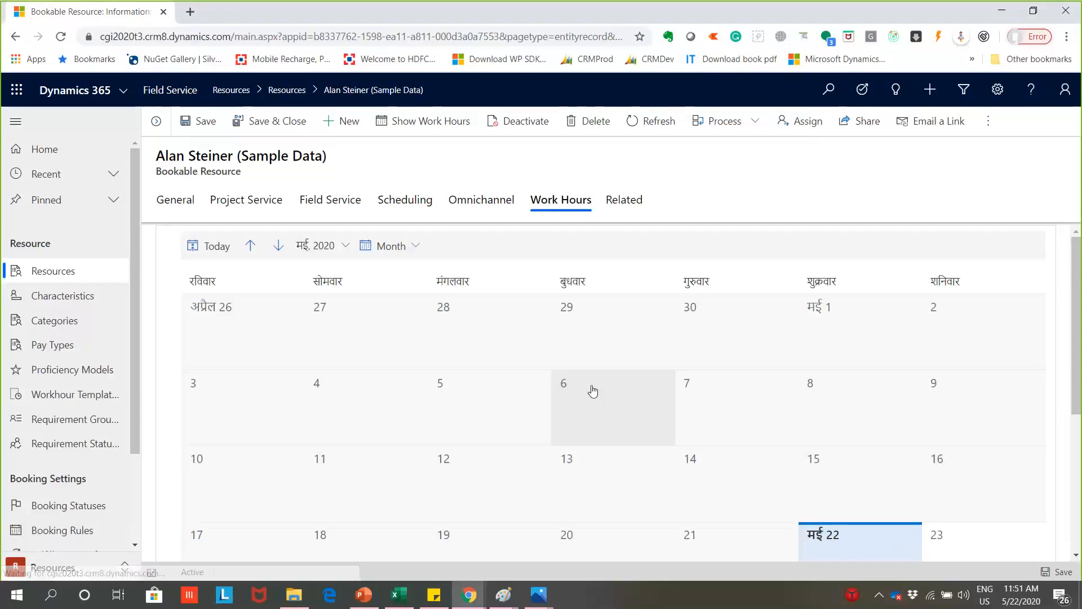
scroll(266, 404, "down", 3)
scroll(304, 338, "up", 3)
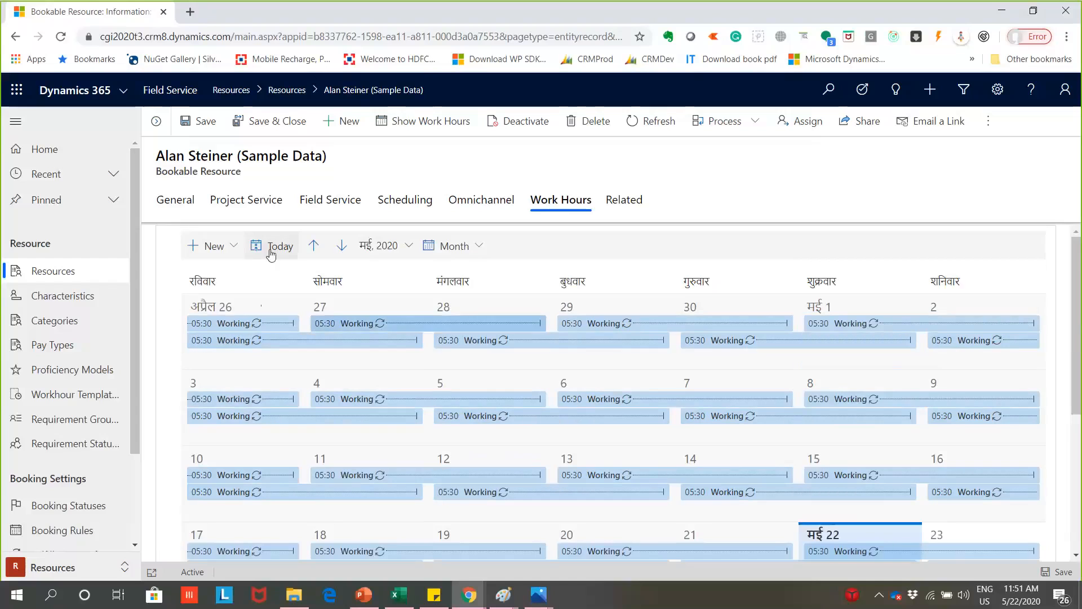
left_click(463, 245)
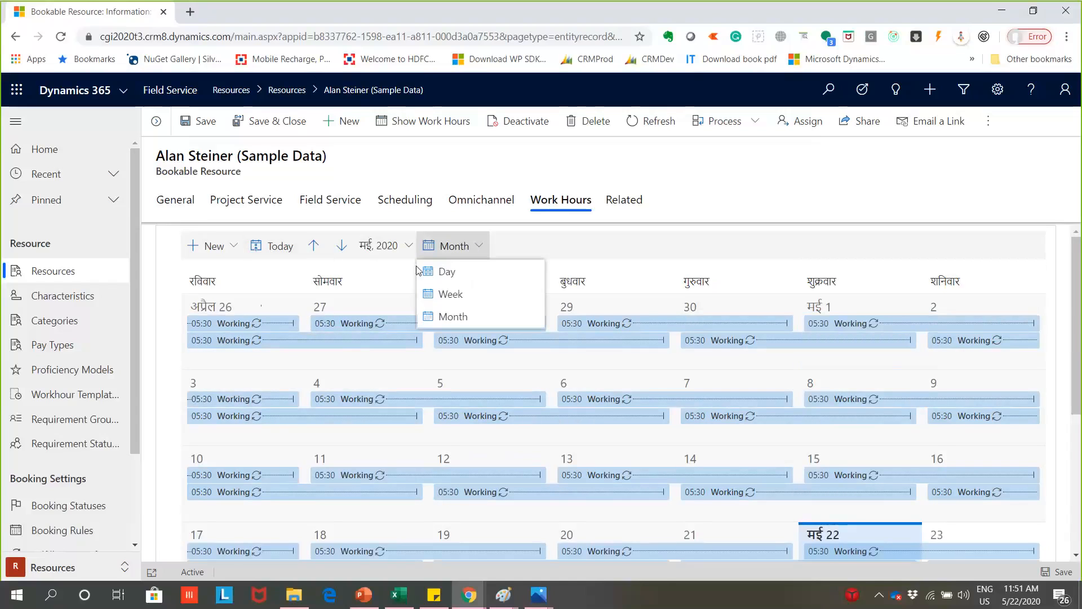
left_click(448, 271)
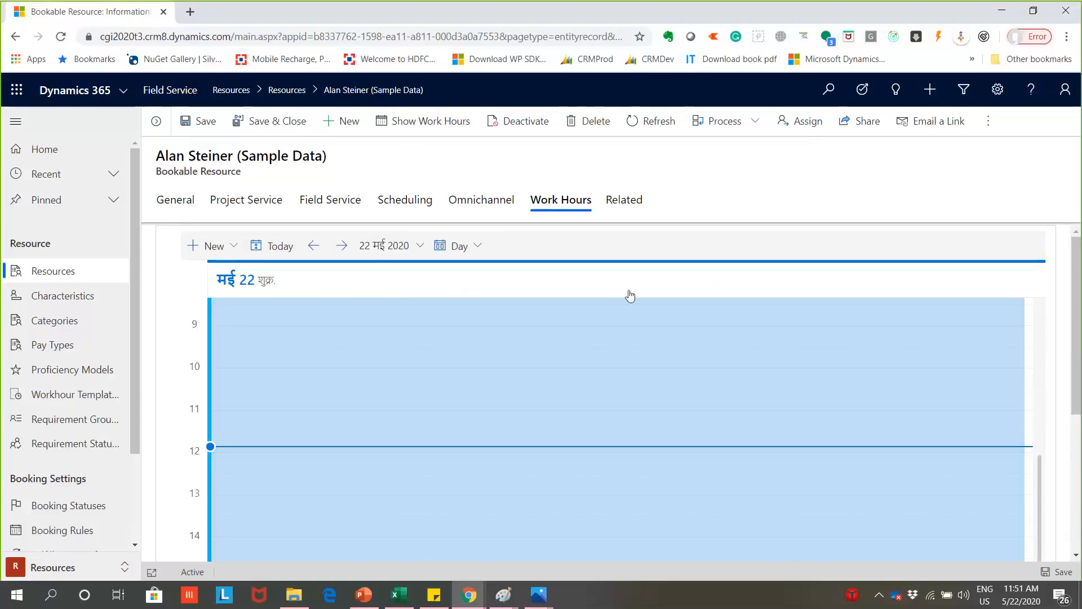
scroll(555, 392, "down", 4)
scroll(508, 365, "down", 4)
scroll(358, 292, "up", 5)
scroll(256, 258, "up", 10)
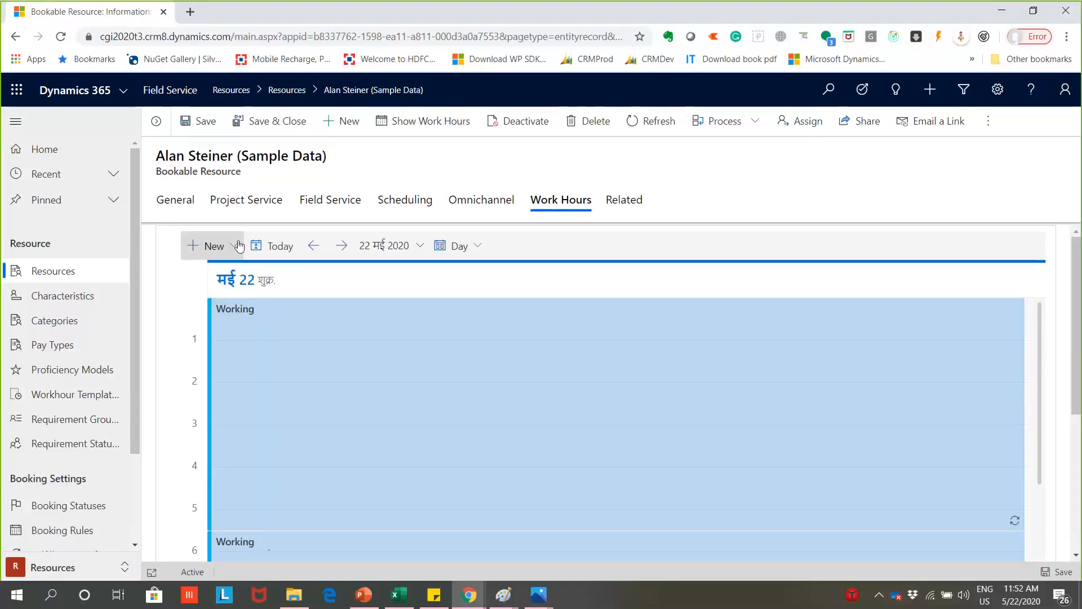
- Start a new working hours entry, review its Repeat, Capacity and All Day options, and cancel it
left_click(239, 245)
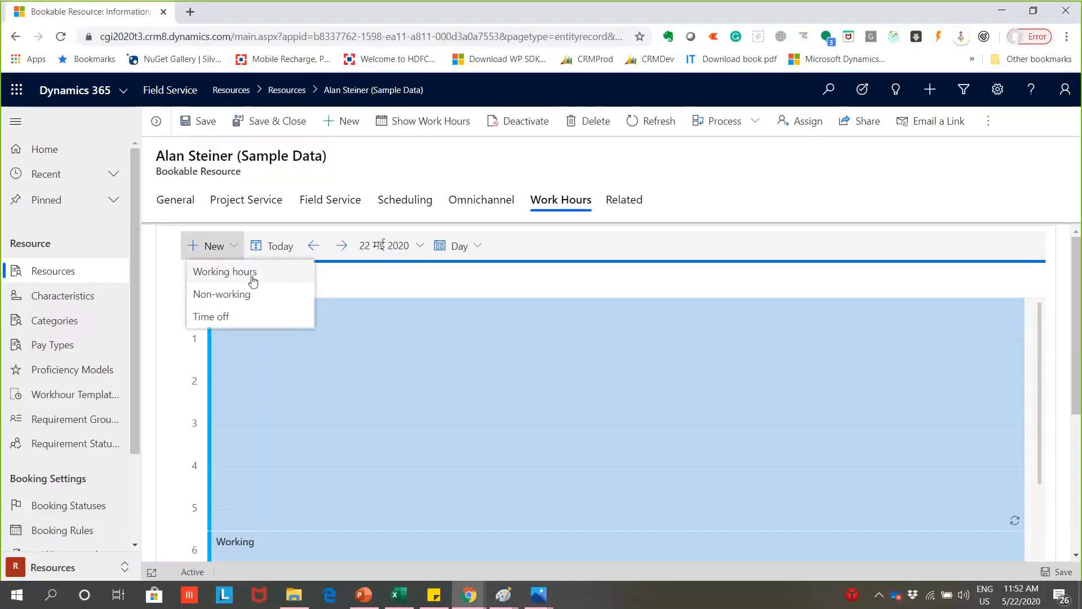
left_click(254, 273)
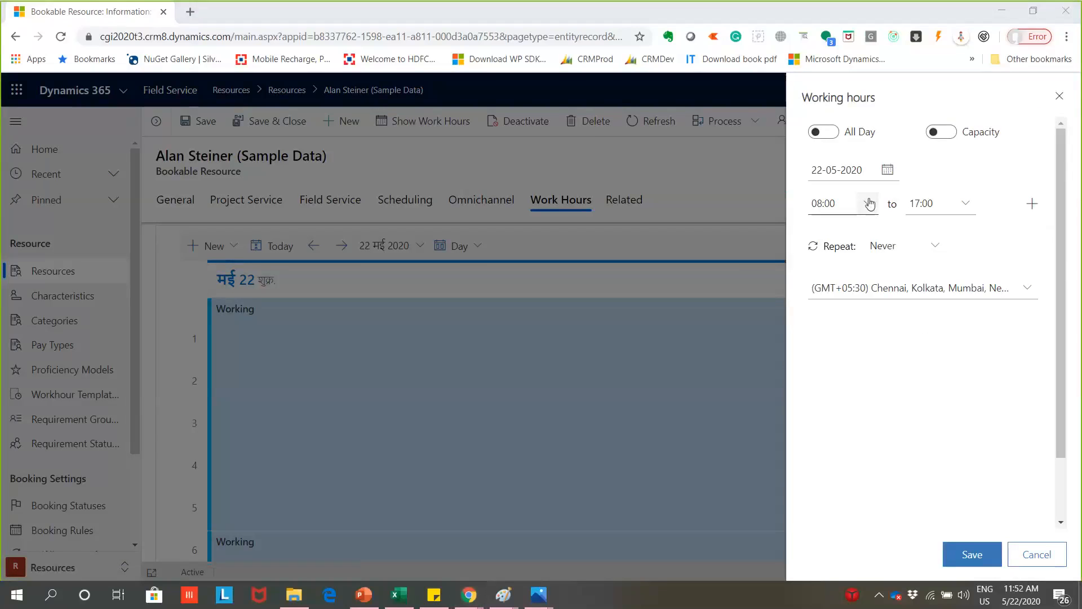
left_click(941, 252)
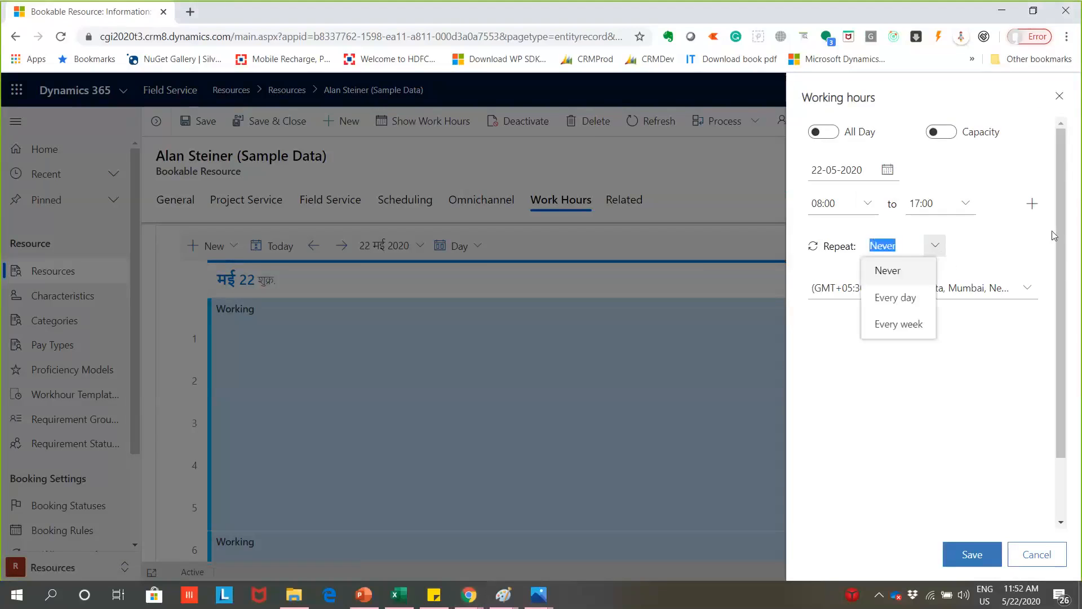
left_click(941, 310)
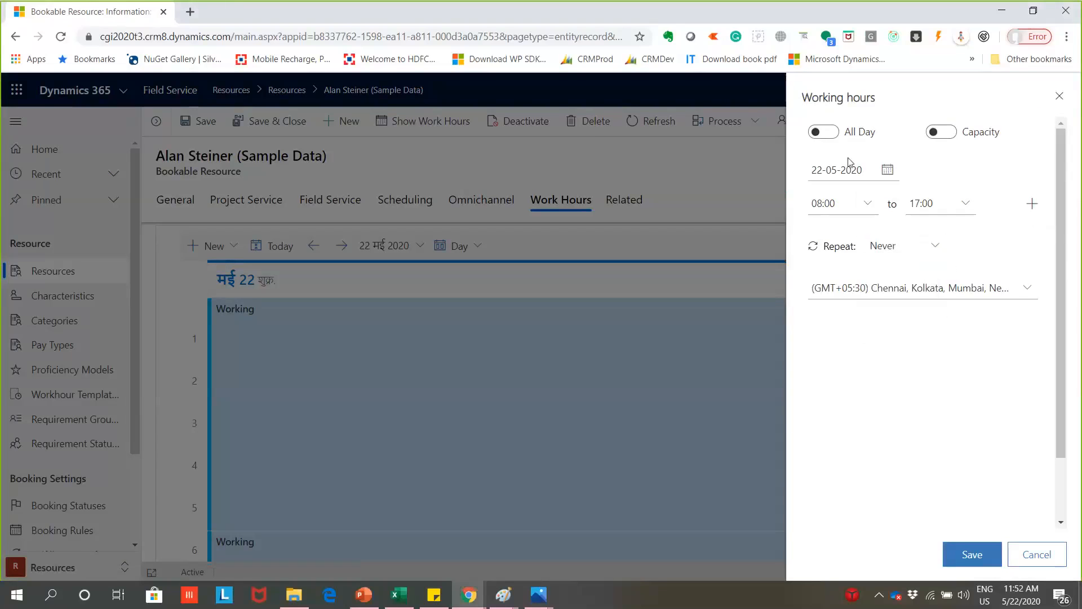
left_click(955, 133)
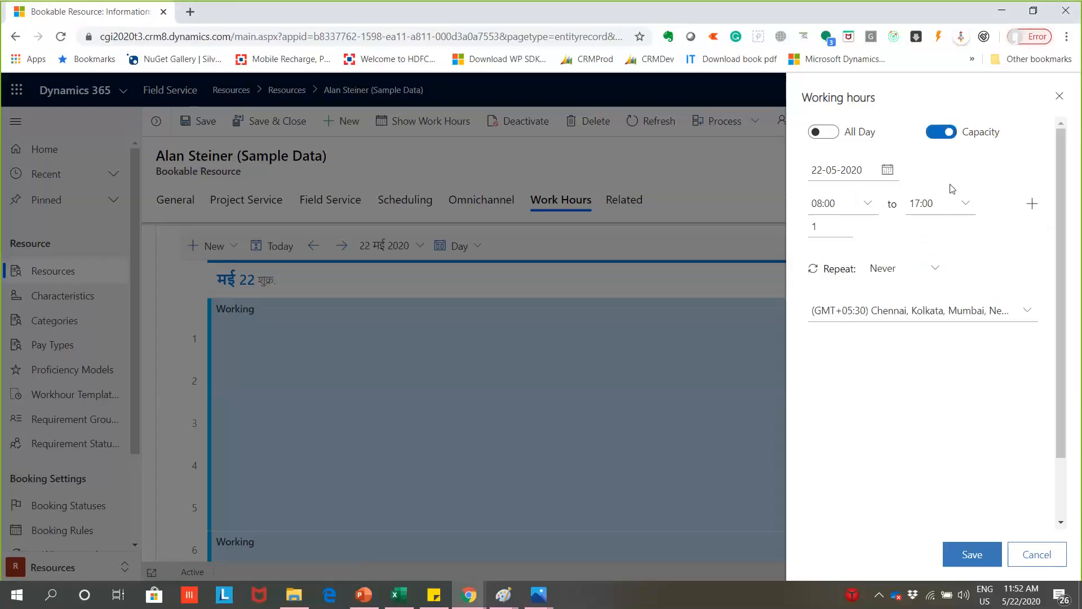
left_click(937, 263)
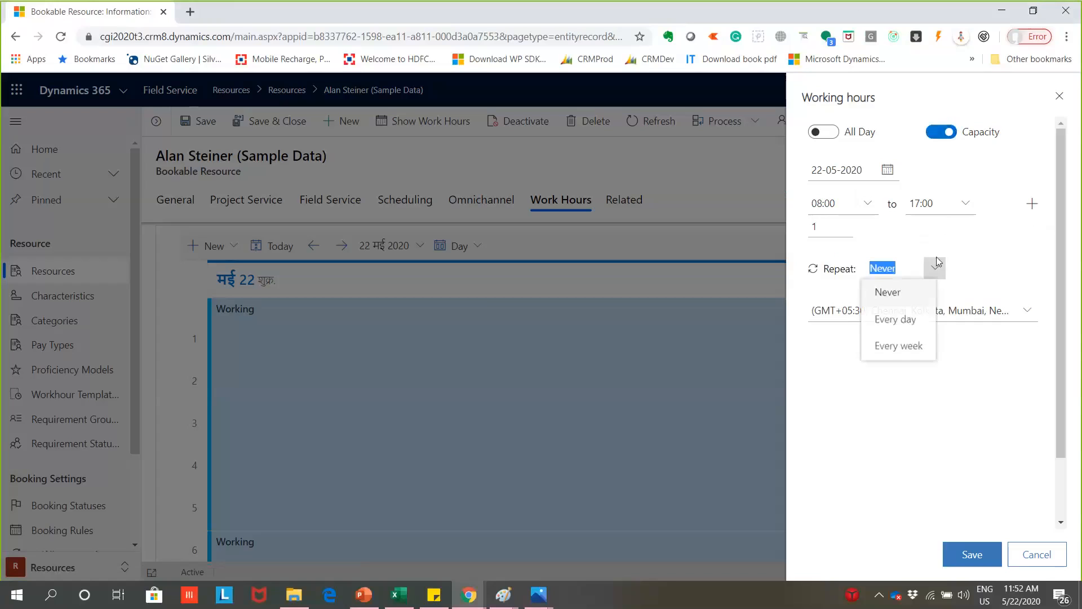
left_click(1002, 259)
left_click(824, 133)
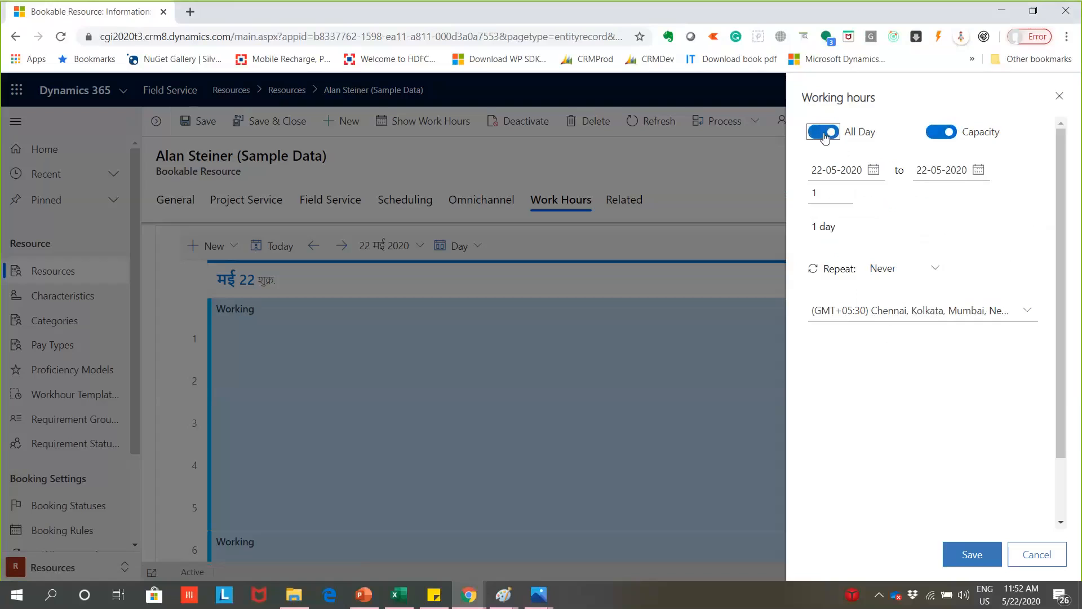
left_click(824, 133)
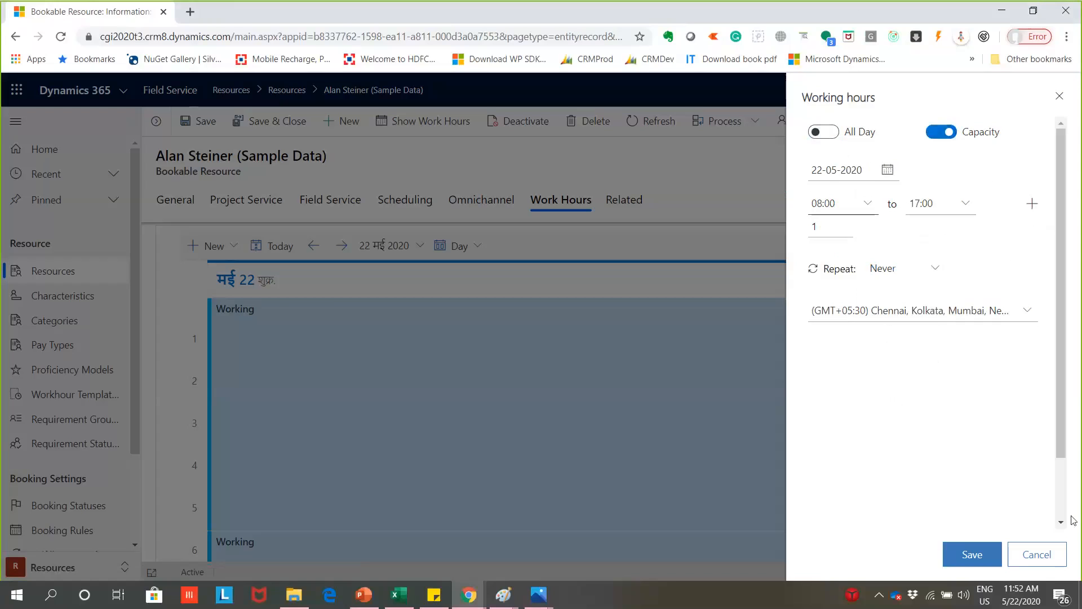
left_click(1059, 567)
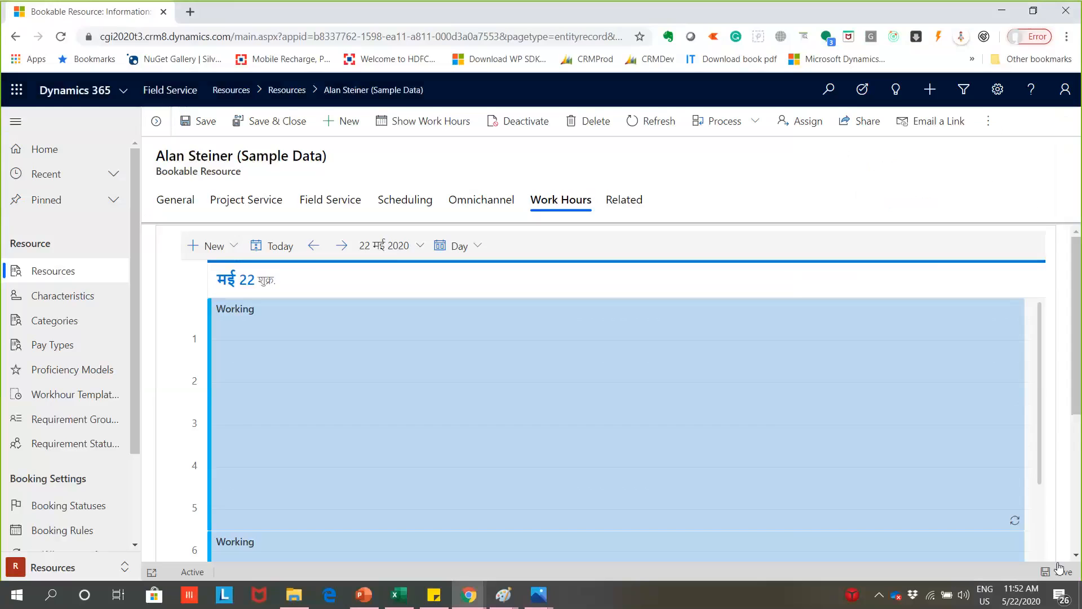
- Add non-working hours for the resource on 22-05-2020 from 13:00 to 14:00 and save them
left_click(234, 245)
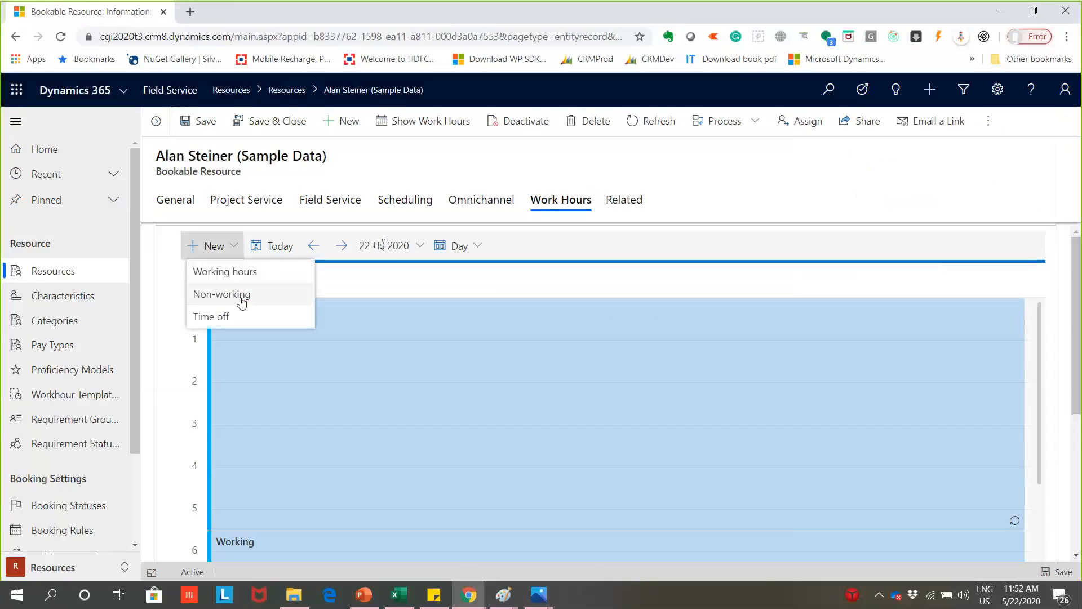
left_click(241, 302)
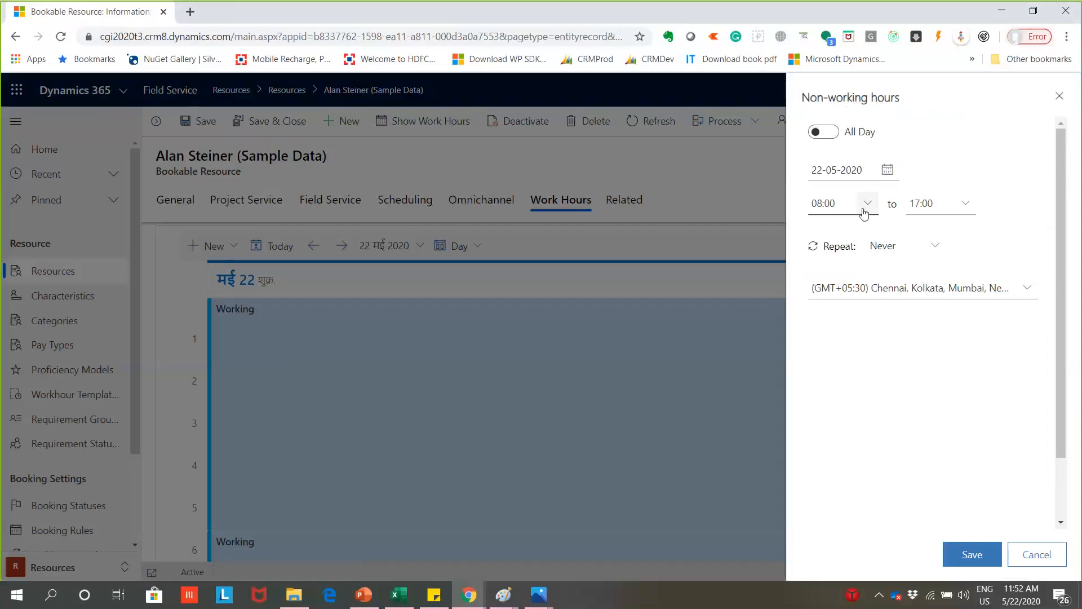
left_click(865, 208)
scroll(851, 271, "down", 5)
left_click(866, 281)
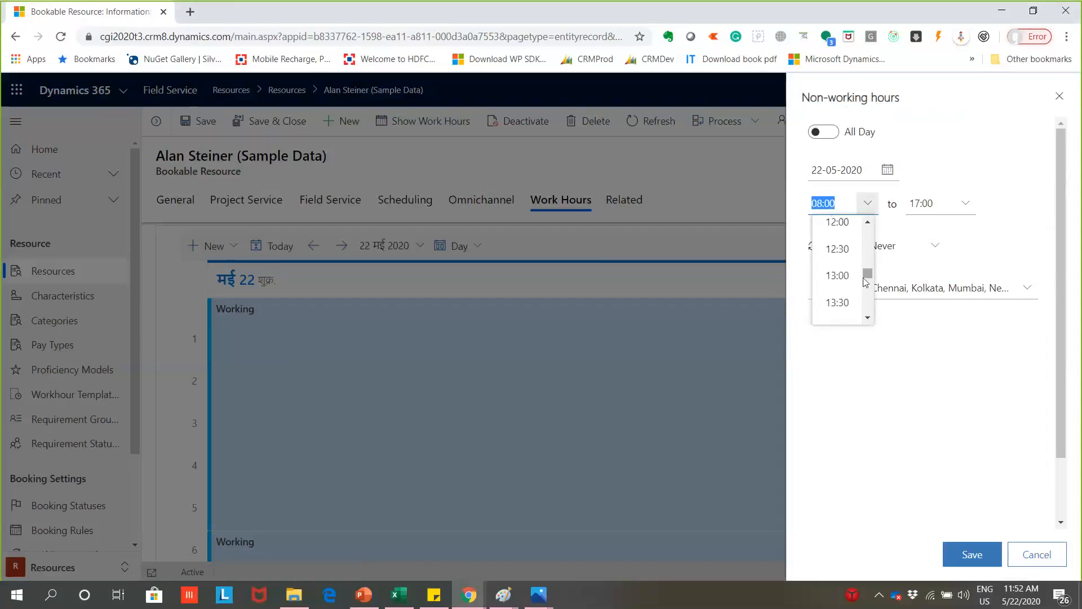
left_click(839, 274)
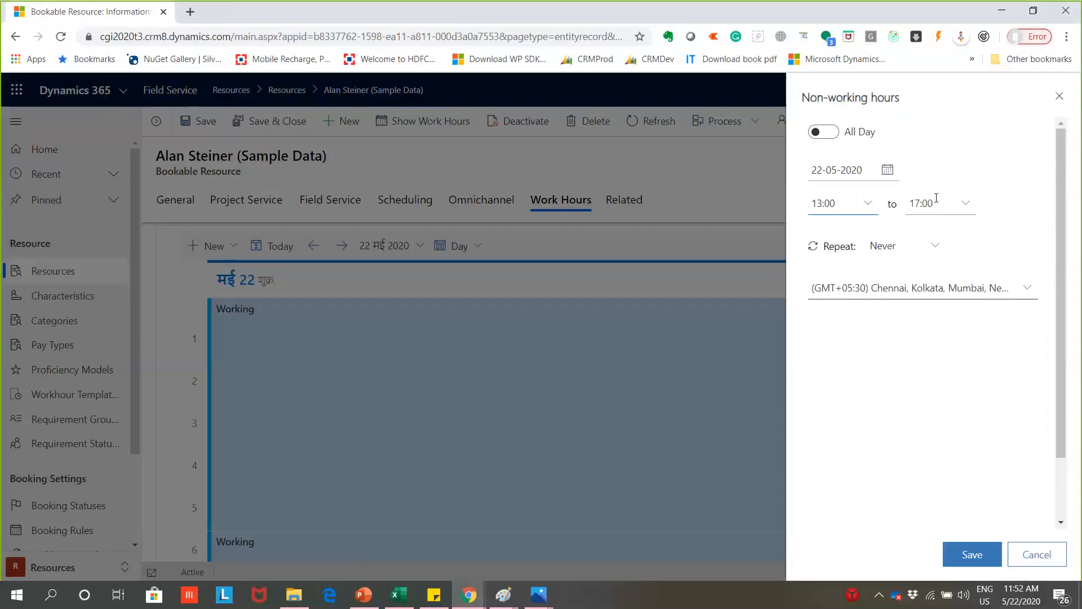
left_click(965, 204)
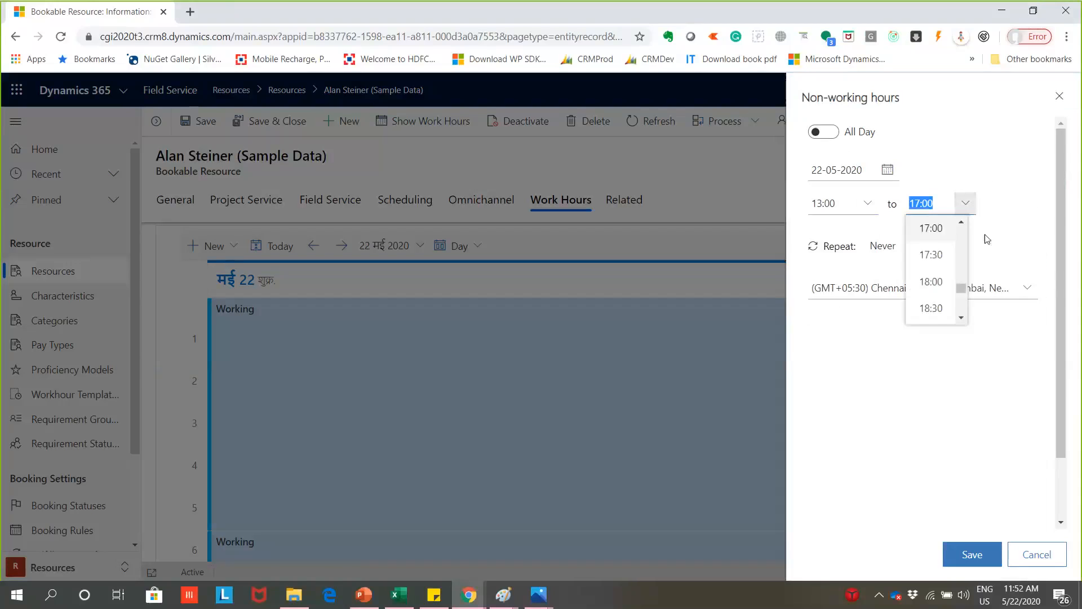
scroll(961, 222, "up", 4)
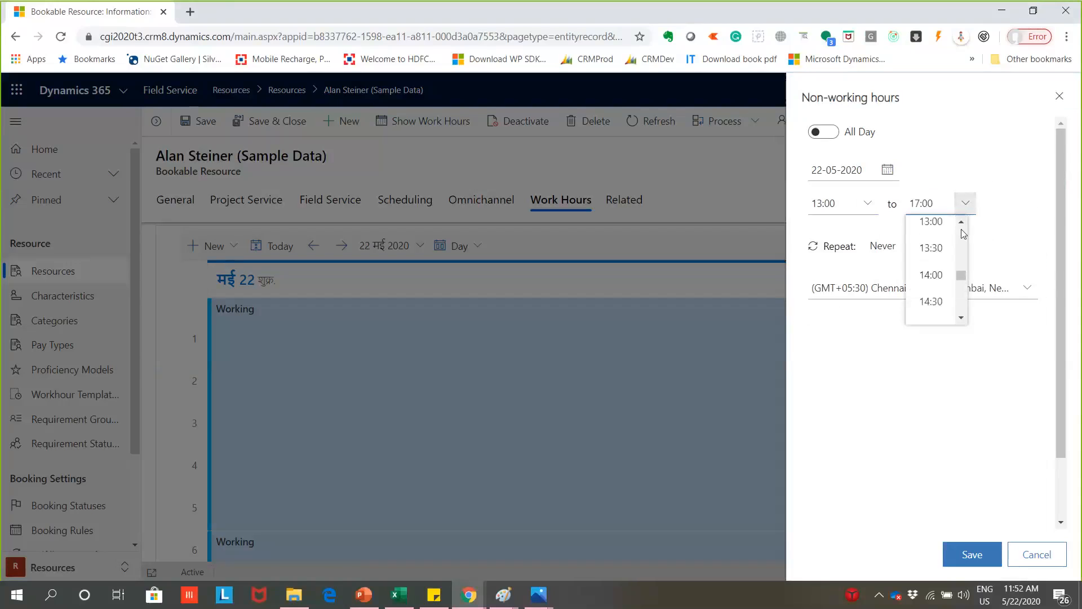
left_click(930, 274)
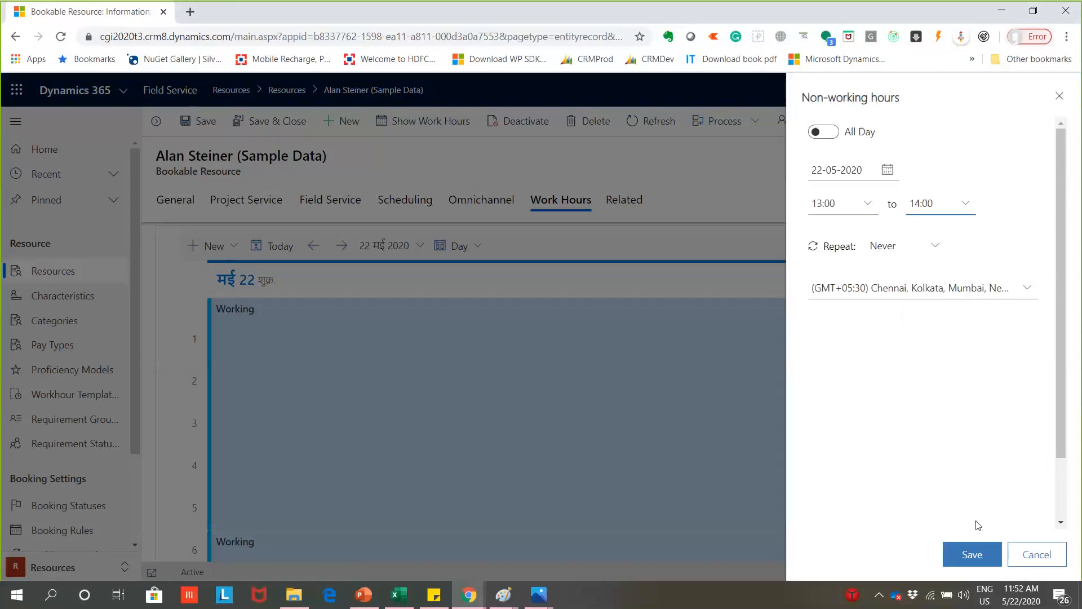
left_click(956, 558)
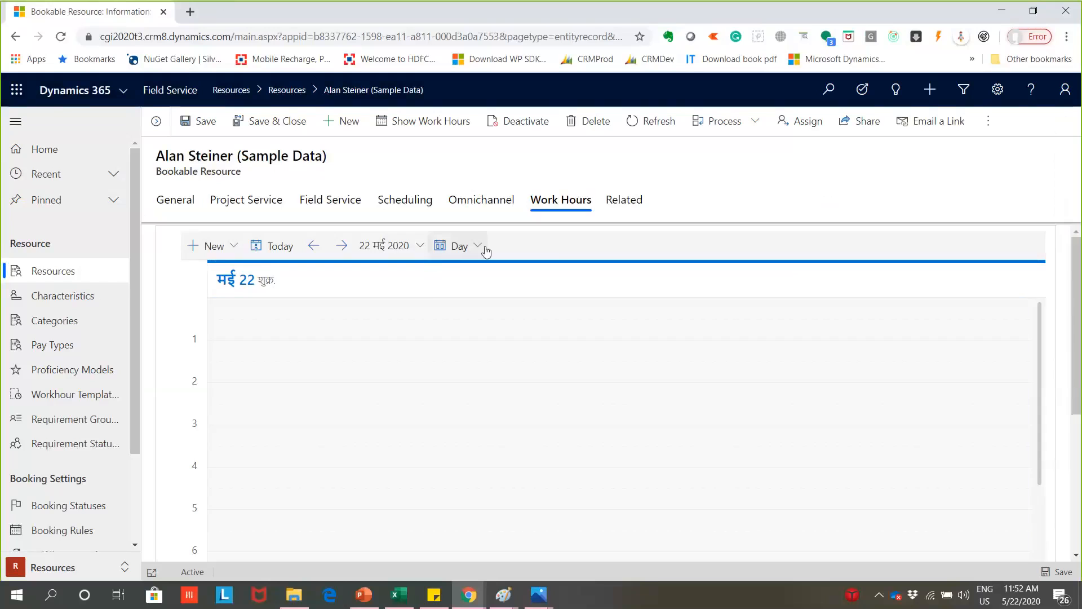
- Check the work hours calendar's view options, start a new Time off entry to review its fields, and cancel it
left_click(485, 251)
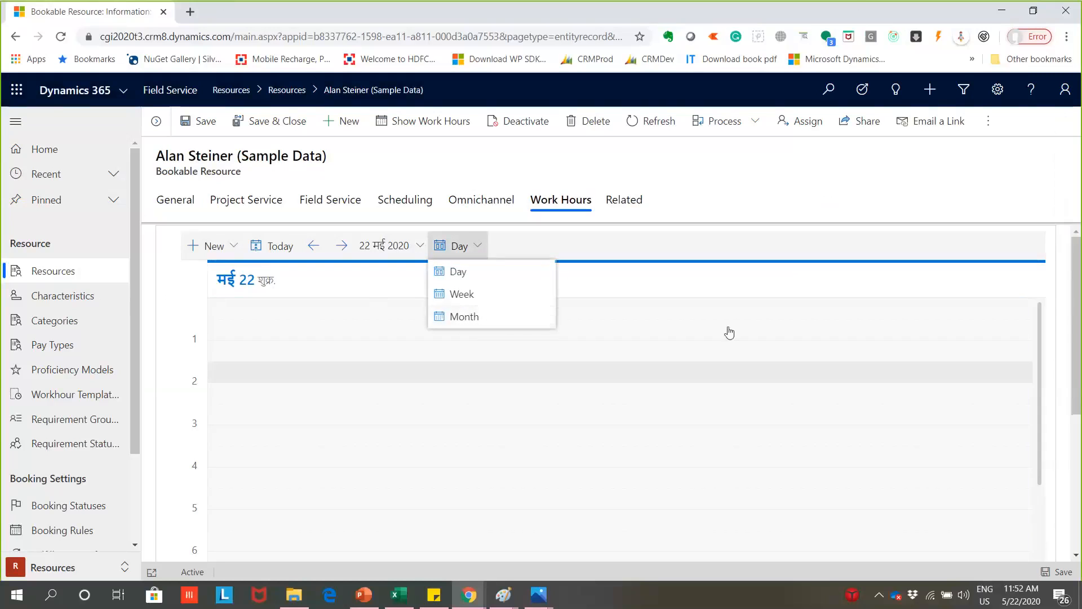
left_click(749, 291)
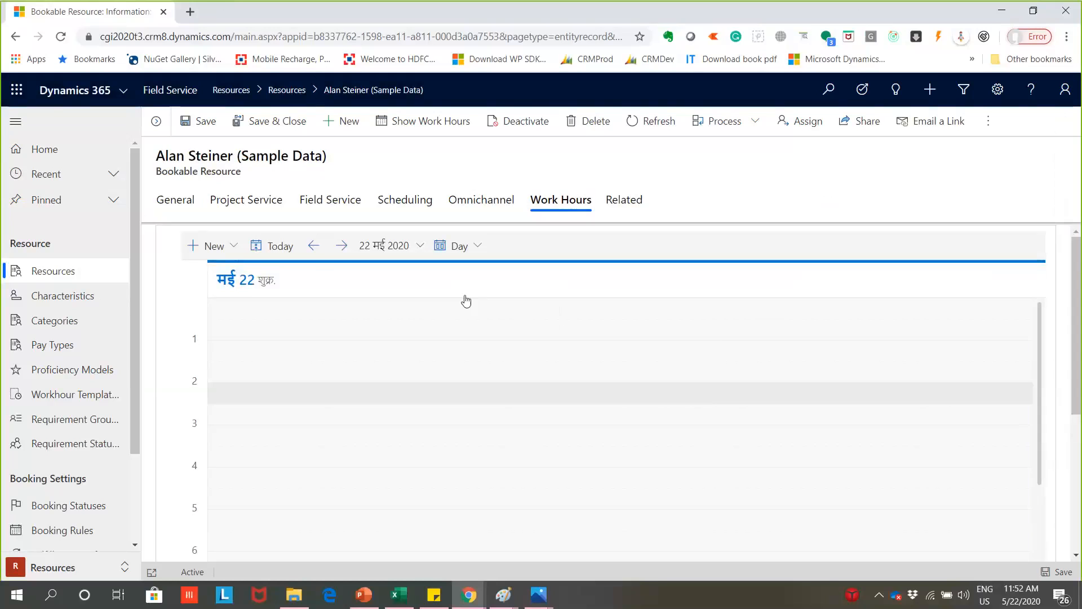
left_click(193, 246)
left_click(215, 317)
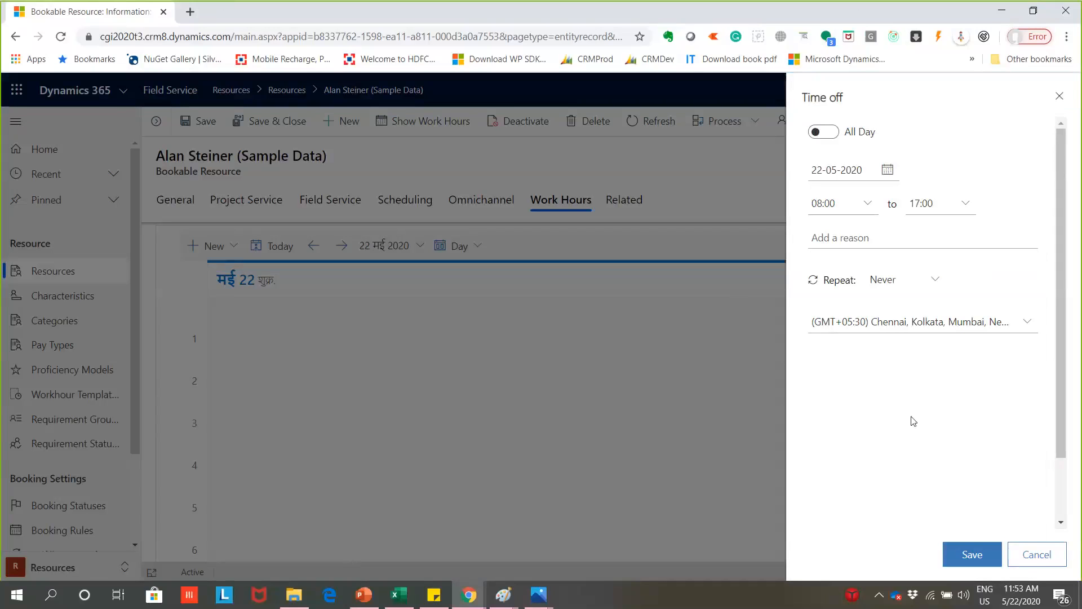
left_click(1023, 554)
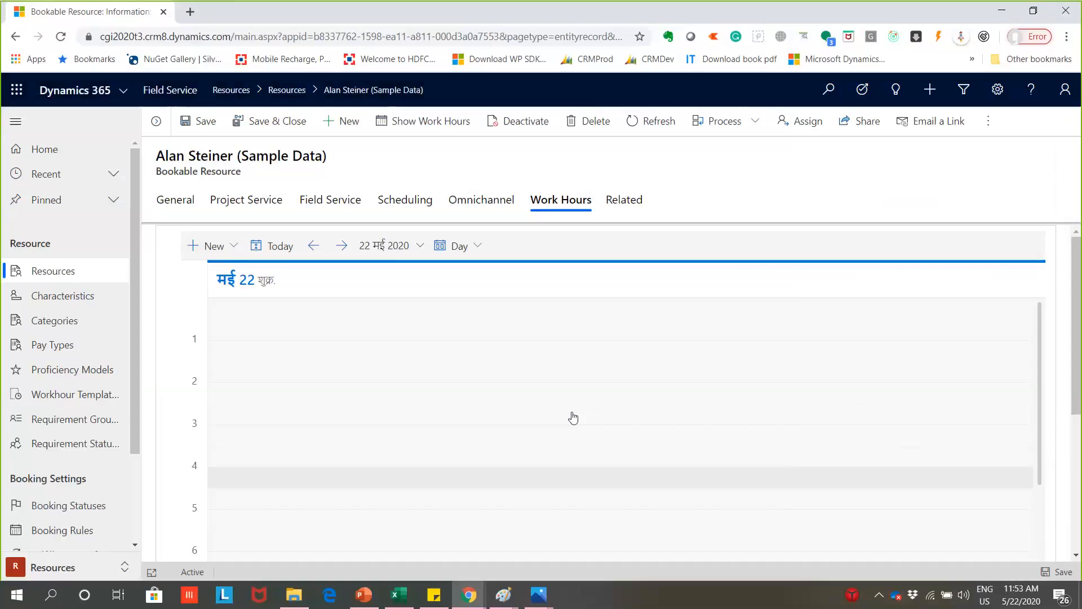
- Review the resource's Omnichannel characteristics and the list of related record types without opening one
left_click(496, 209)
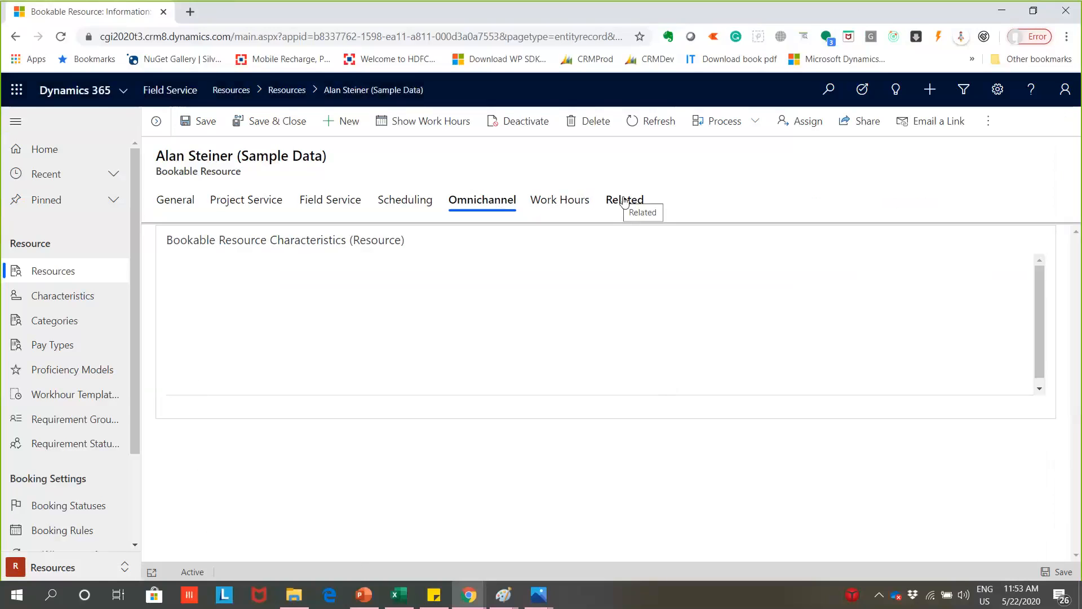
left_click(624, 200)
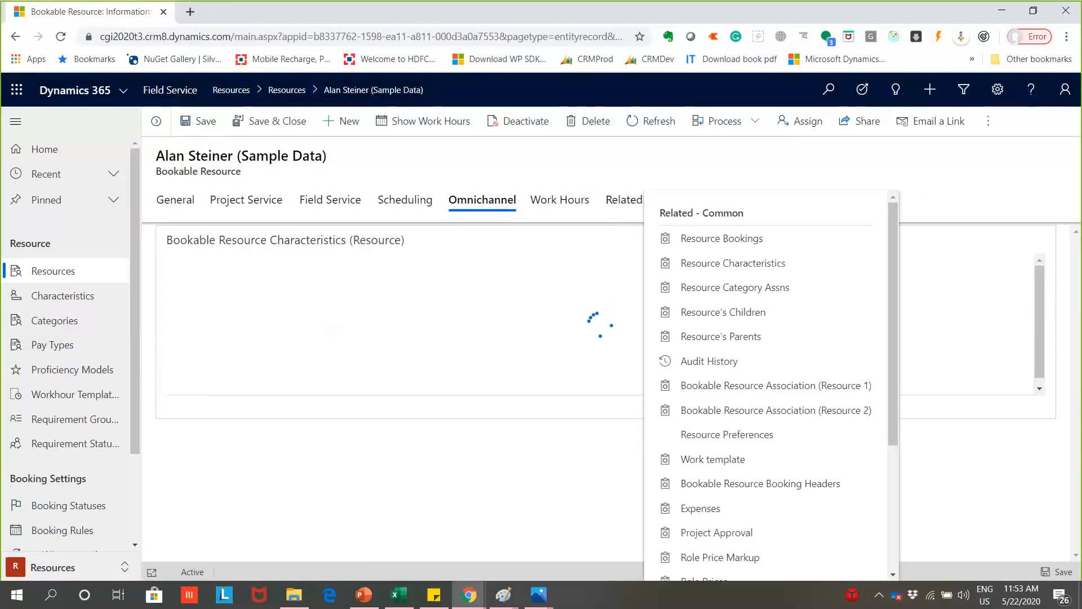
left_click(957, 219)
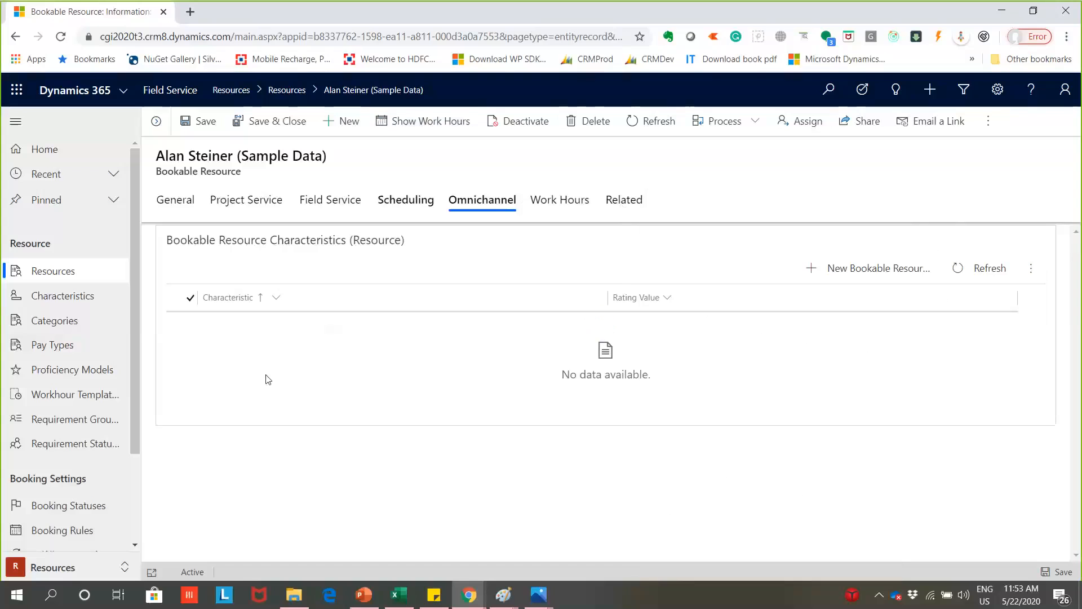
- Open the first Accounting and Finance record among the active resource characteristics and look through the Resources area's navigation entries
left_click(65, 295)
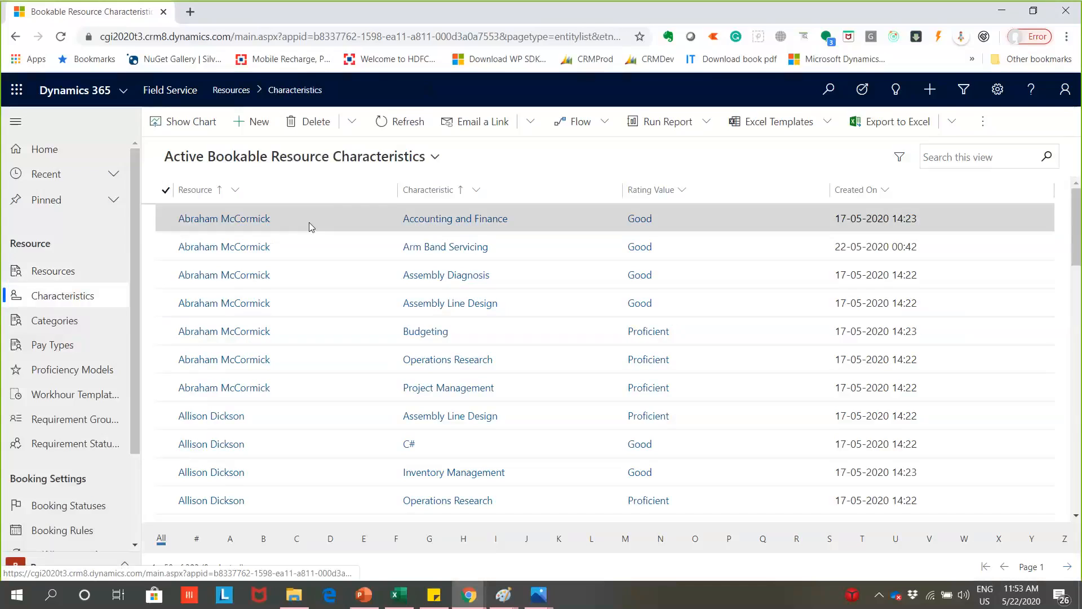
double_click(346, 221)
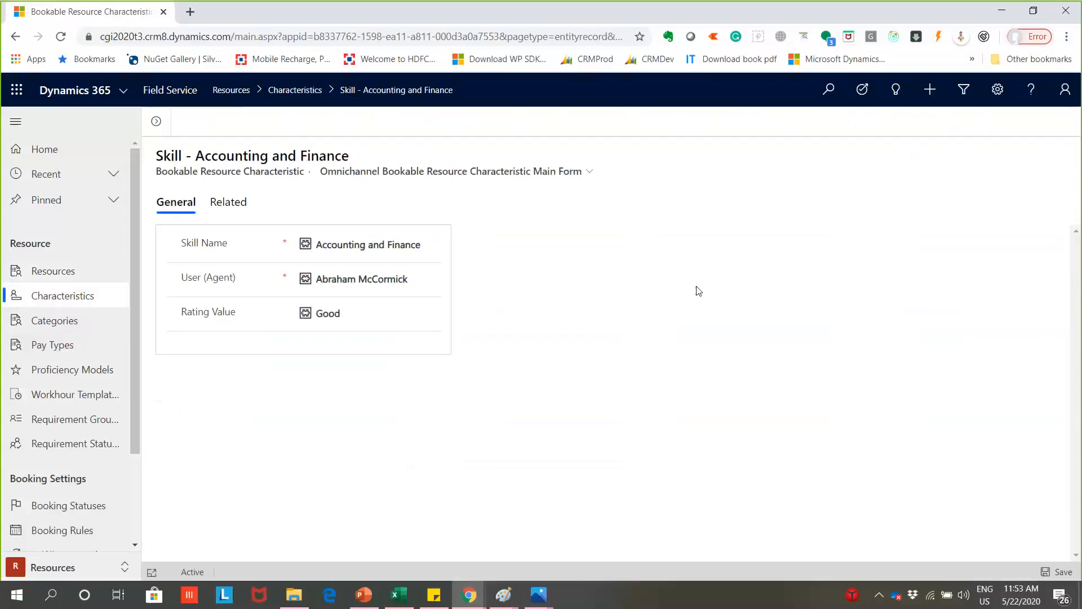
left_click_drag(137, 320, 144, 421)
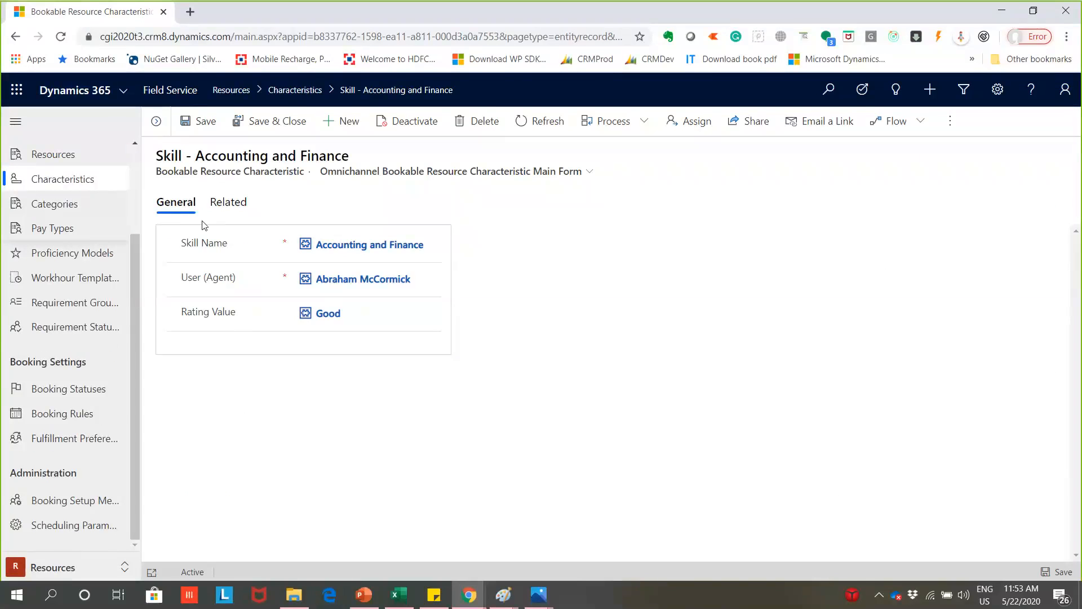
scroll(110, 307, "up", 1)
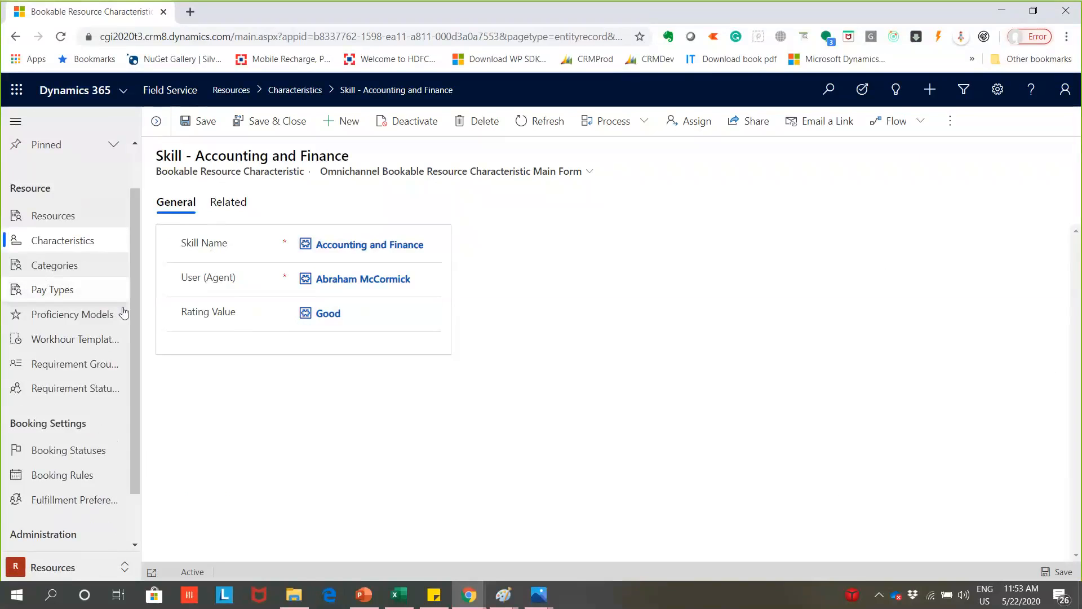
left_click(84, 566)
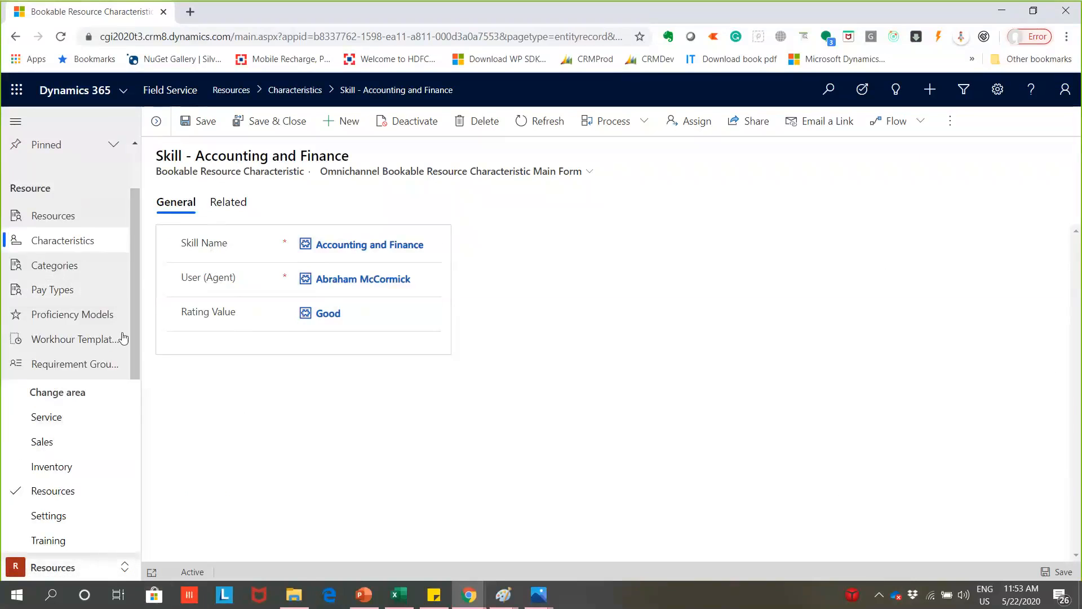
left_click(131, 258)
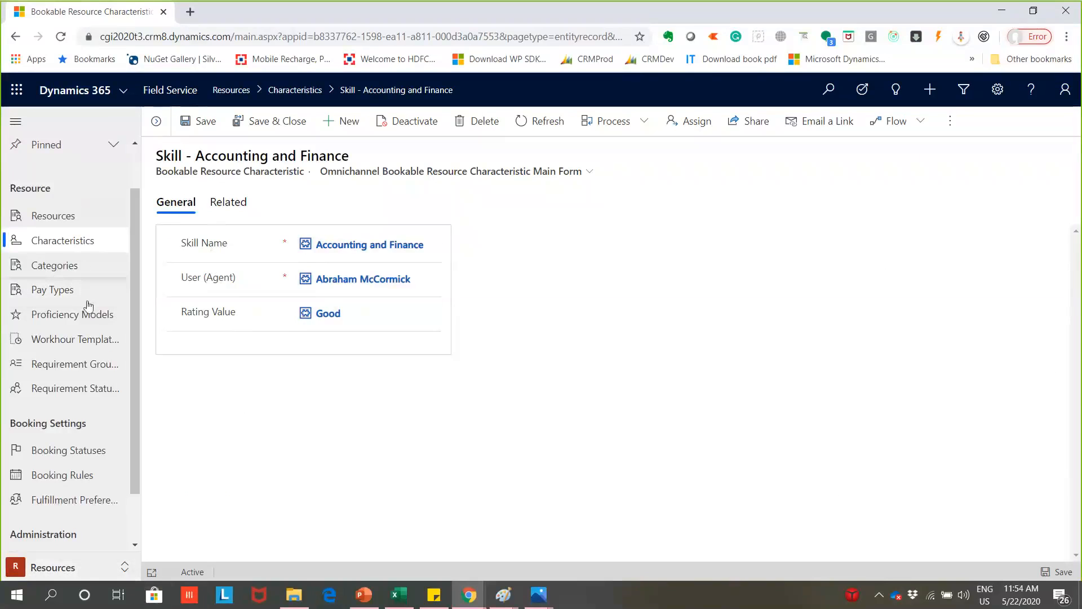
scroll(138, 411, "down", 1)
scroll(138, 411, "down", 2)
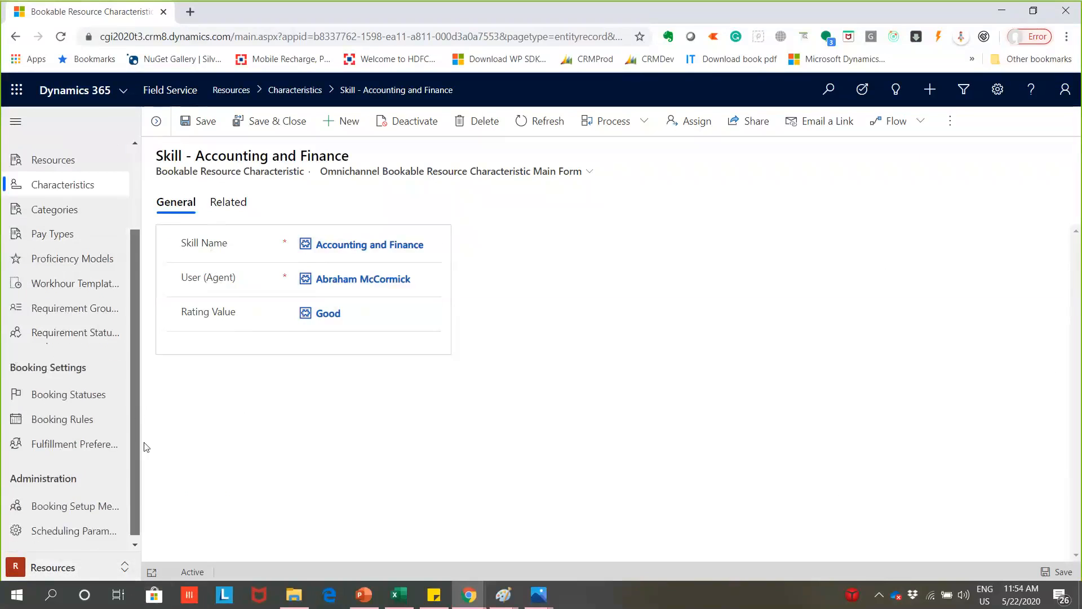
- Switch to the Service area and open the active A Datum Corporation work order
left_click(101, 568)
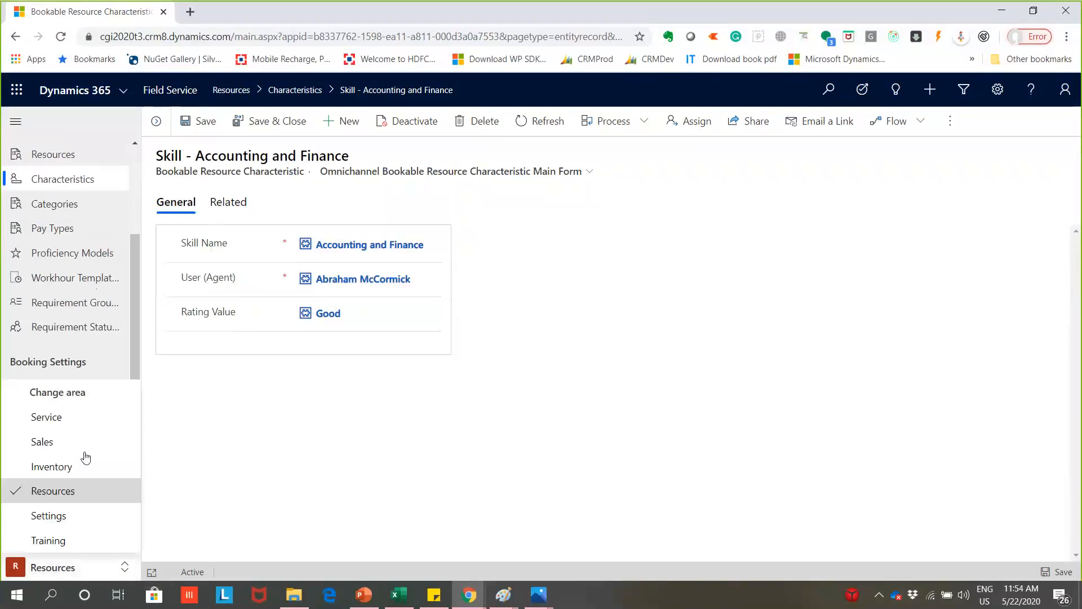
left_click(87, 417)
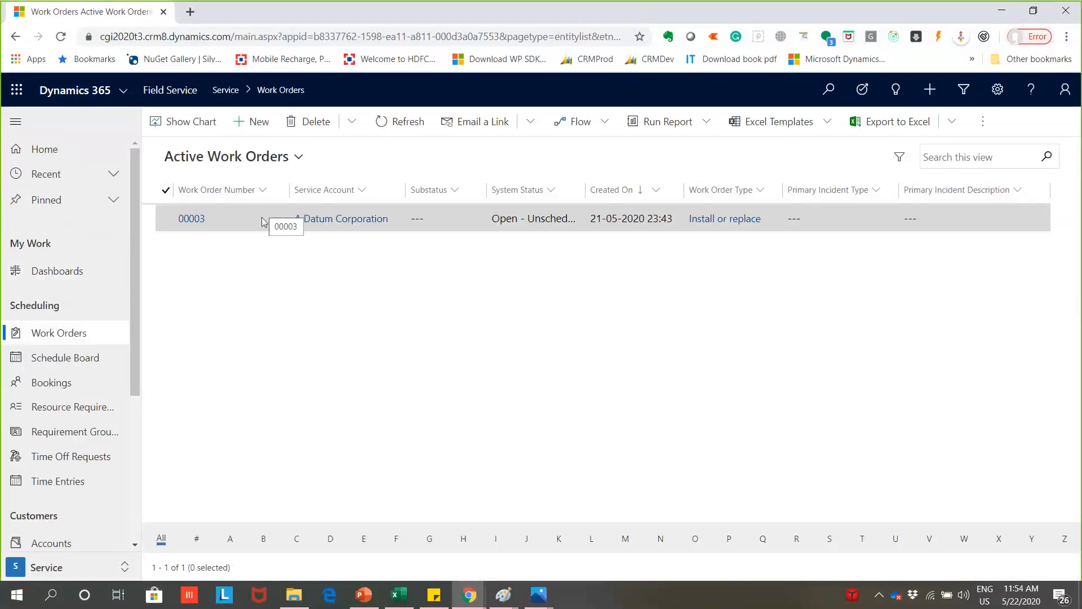
double_click(257, 219)
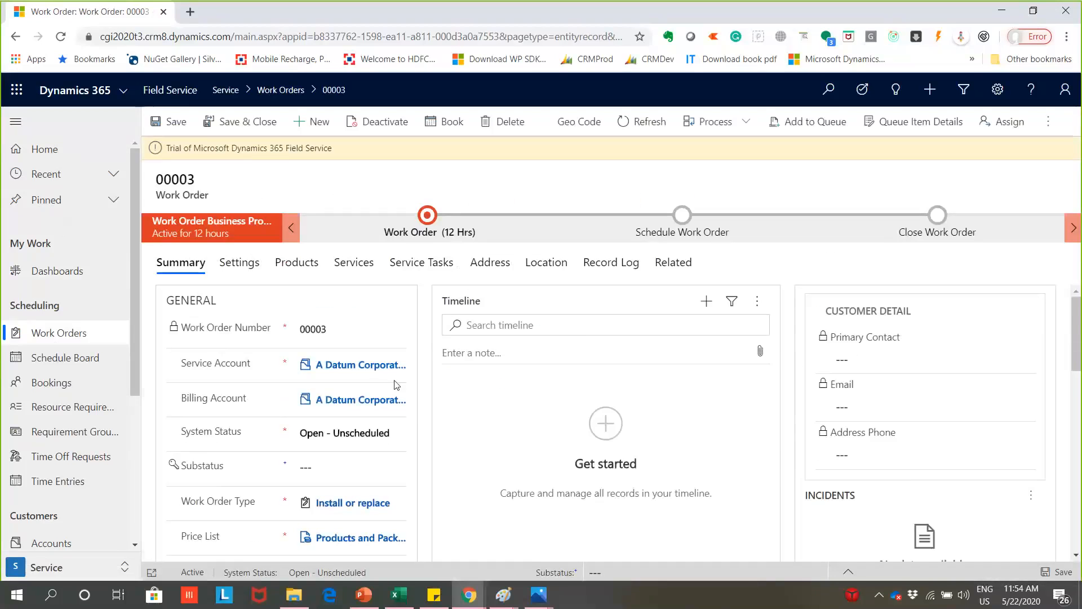
- Look through the work order's Summary, including the general, sales tax, primary incident and bookings sections
scroll(398, 384, "down", 1)
scroll(399, 384, "up", 1)
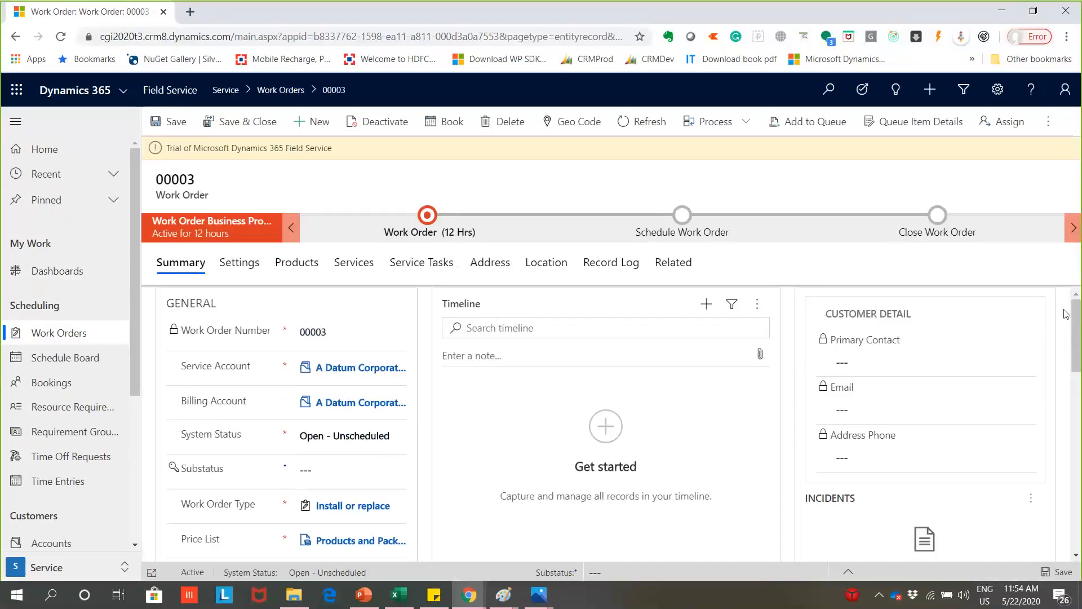
scroll(1065, 349, "down", 8)
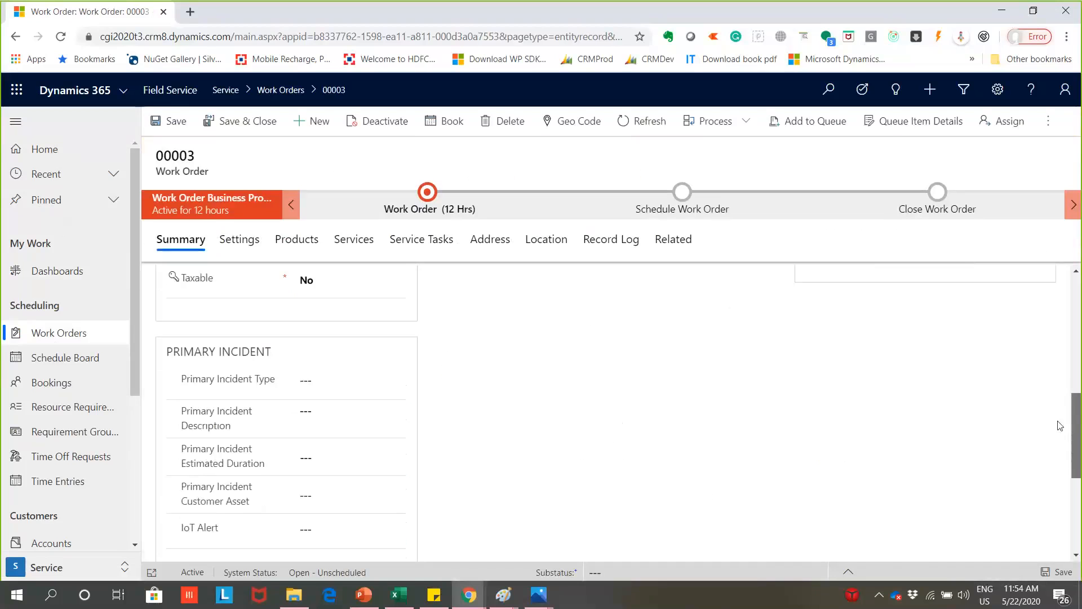
scroll(1048, 434, "down", 2)
scroll(1008, 465, "down", 2)
scroll(1029, 388, "up", 7)
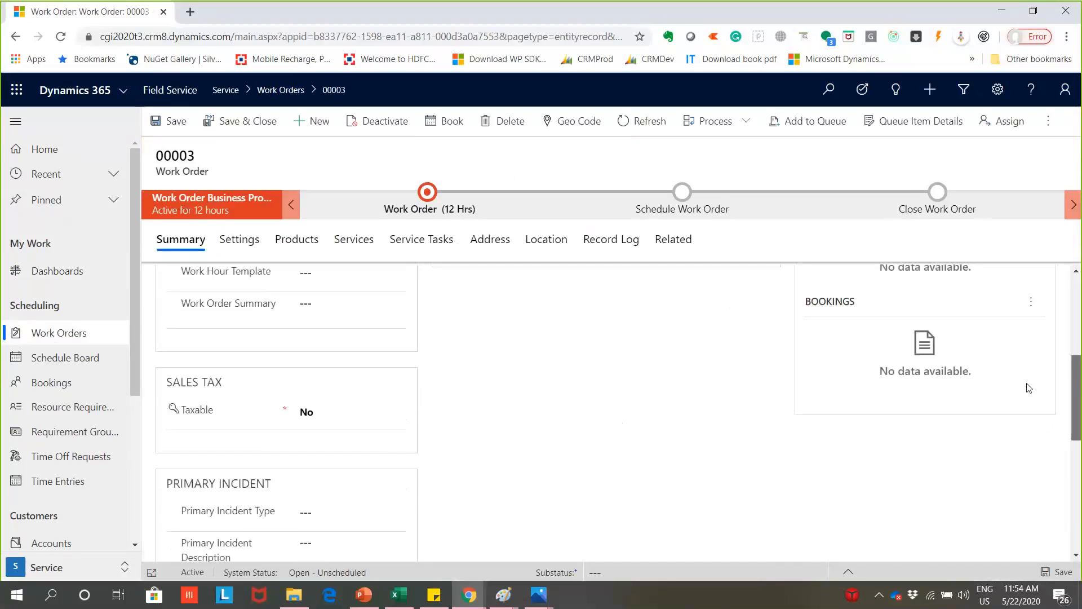
scroll(1030, 378, "up", 2)
scroll(1031, 362, "up", 4)
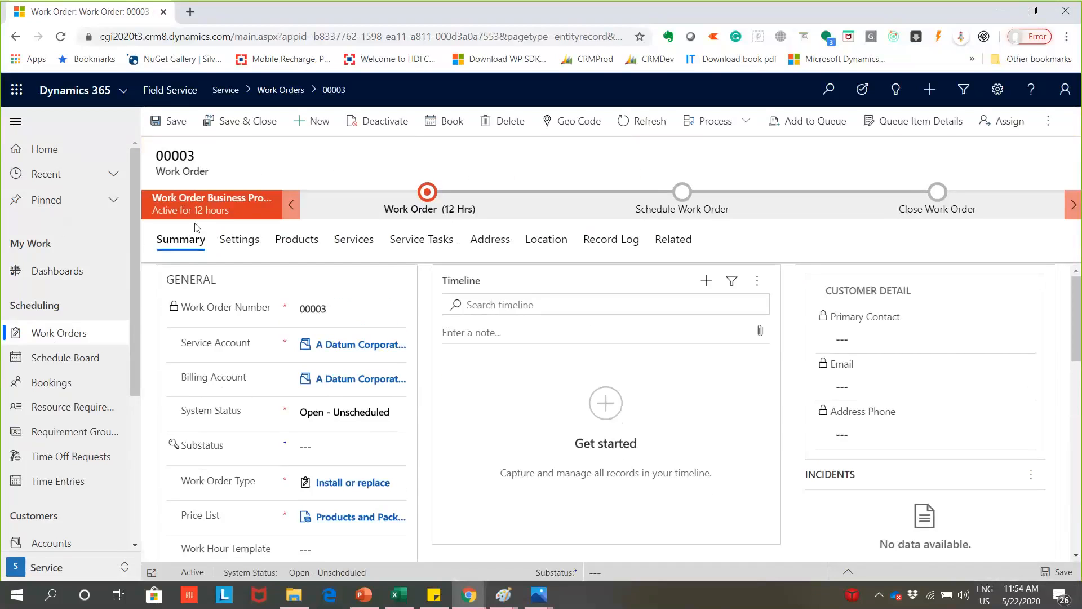
- Review the work order's Products, Services, Service Tasks and Address details
left_click(301, 239)
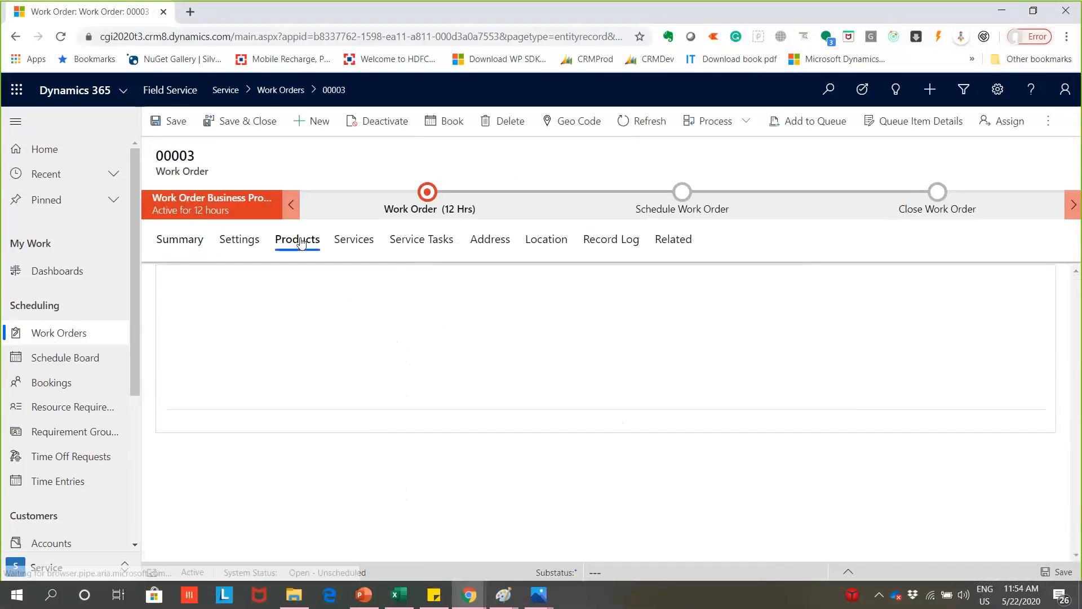
left_click(345, 242)
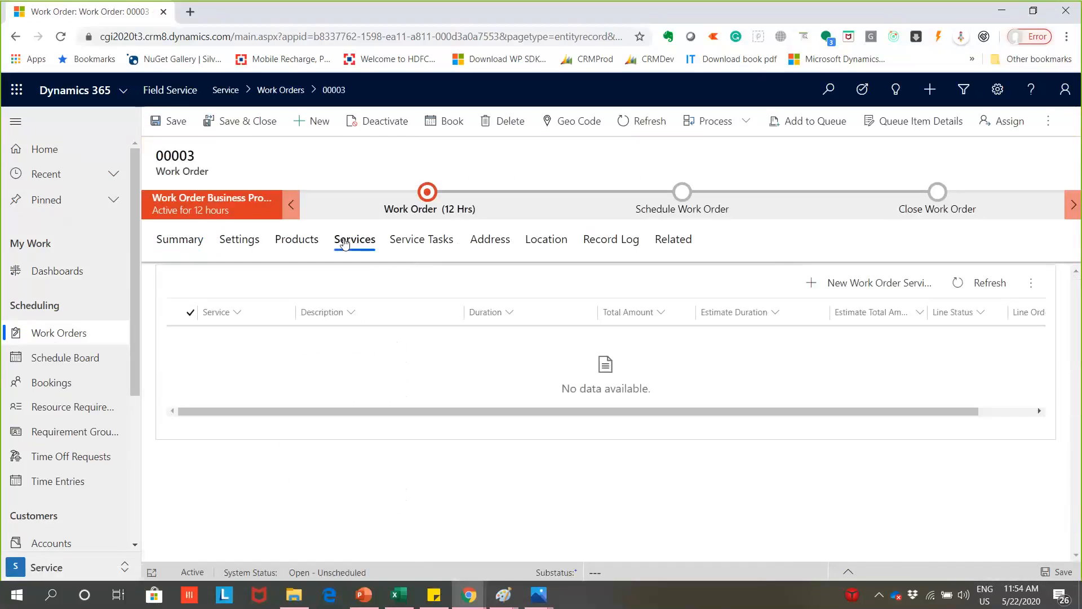
left_click(423, 248)
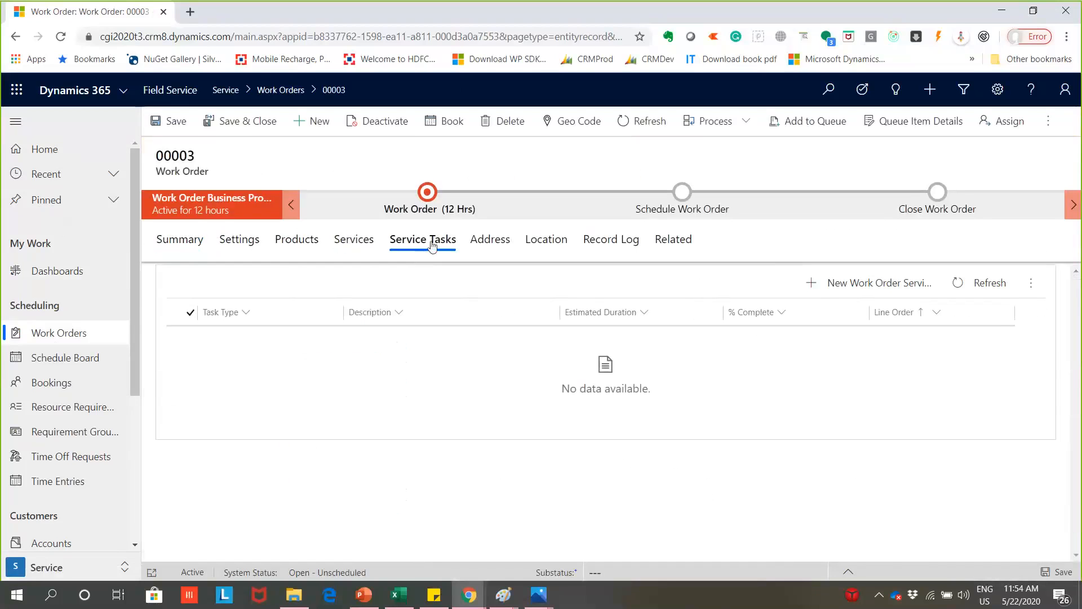
left_click(483, 243)
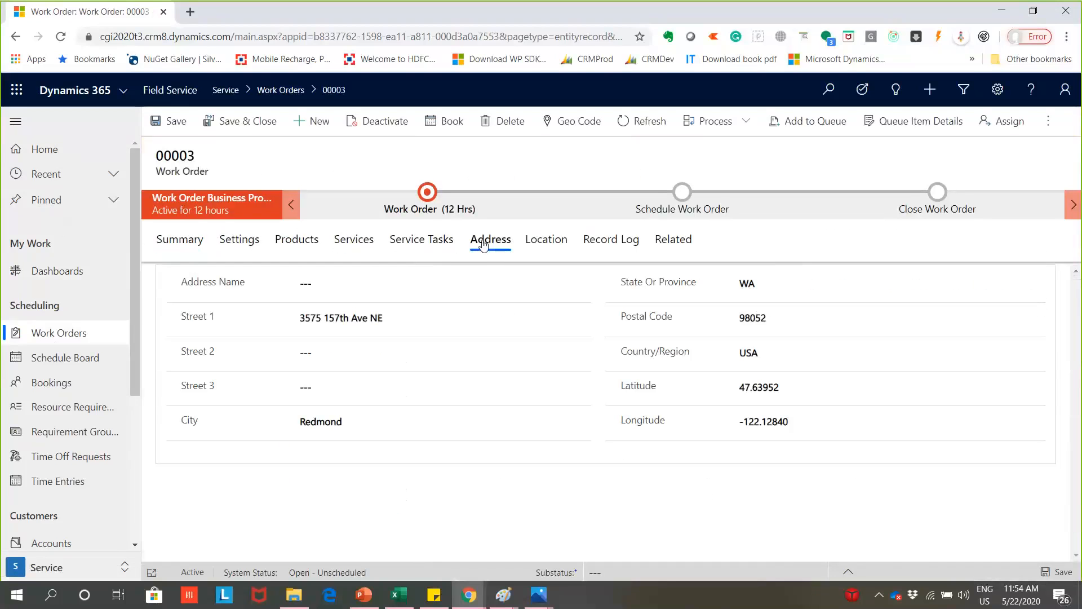
- View the work order's Location, get directions to it in Bing Maps, and return to the work order
left_click(538, 243)
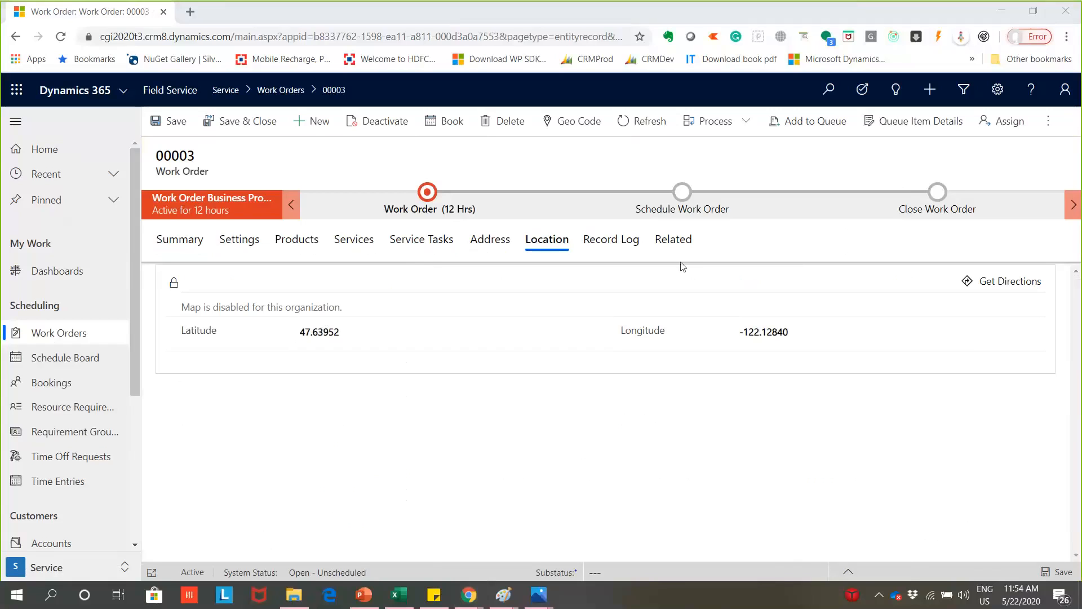
left_click(996, 285)
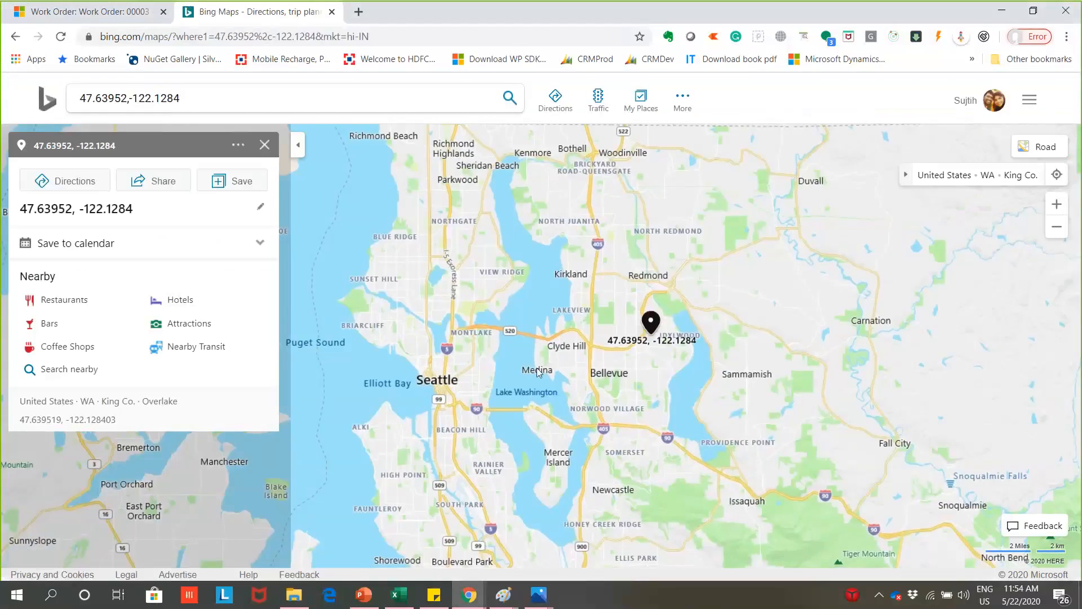
left_click(67, 8)
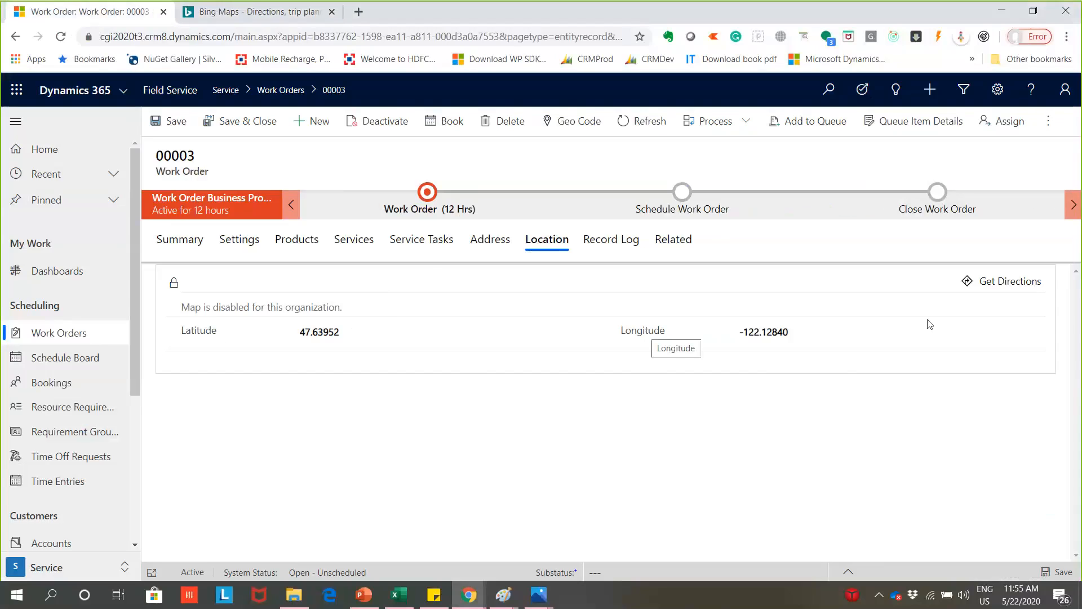
- Review the work order's Summary again, from the general fields down to the totals and back
left_click(186, 247)
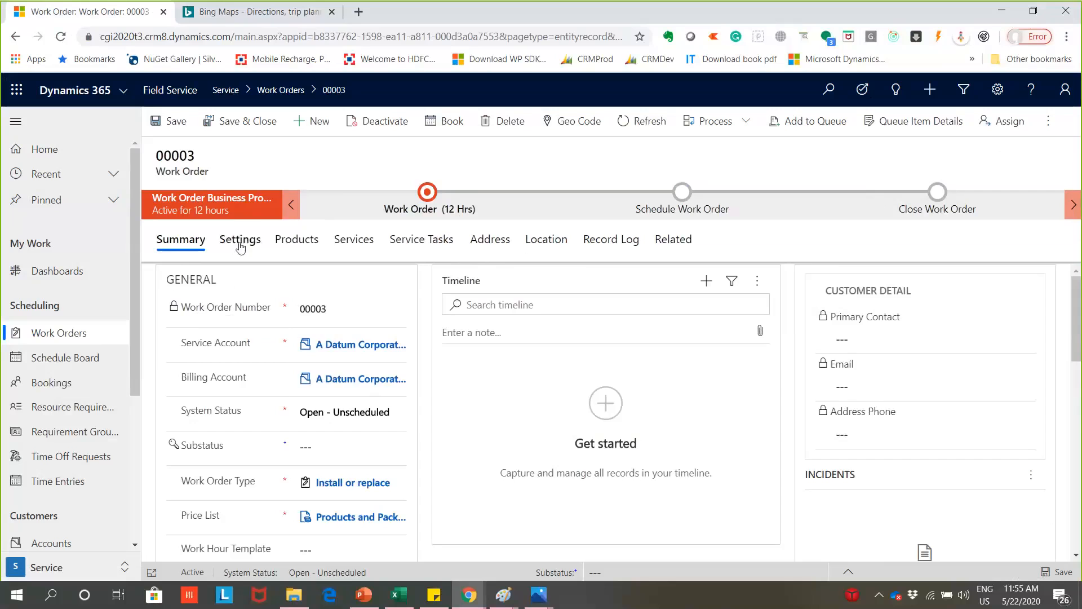
scroll(320, 366, "down", 3)
scroll(320, 366, "down", 8)
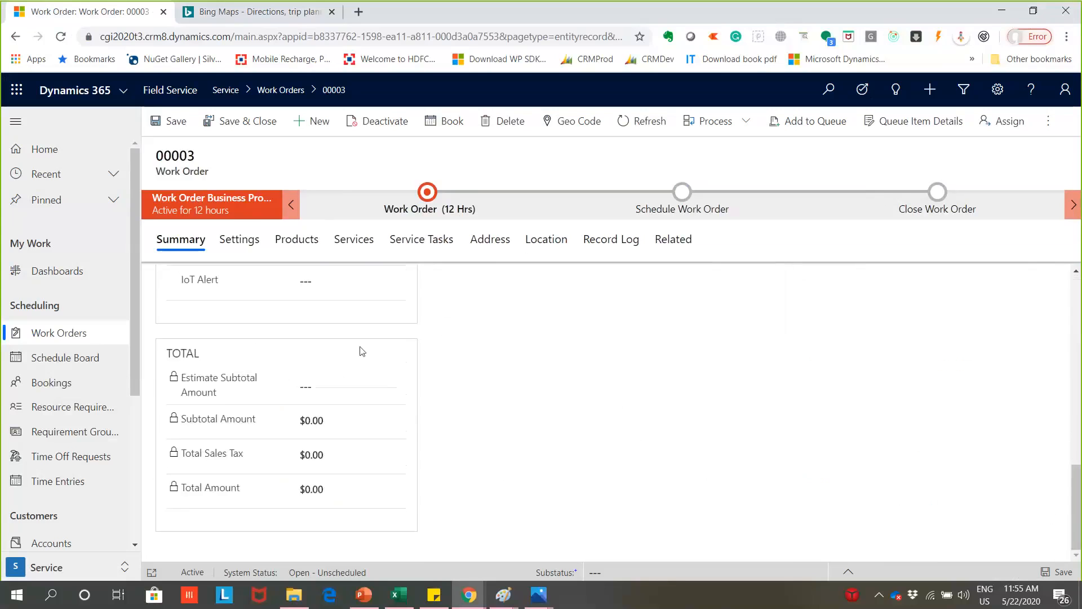
scroll(338, 446, "up", 10)
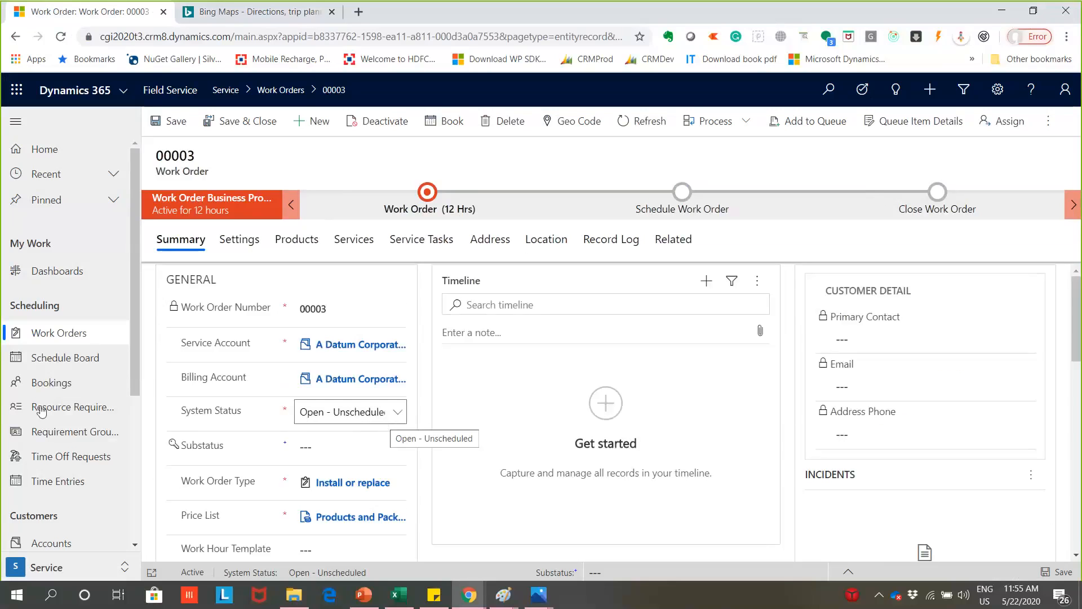
- Open the Schedule Board, expand the Booking Requirements and go through the requirement lists to Unscheduled Work Orders
left_click(51, 357)
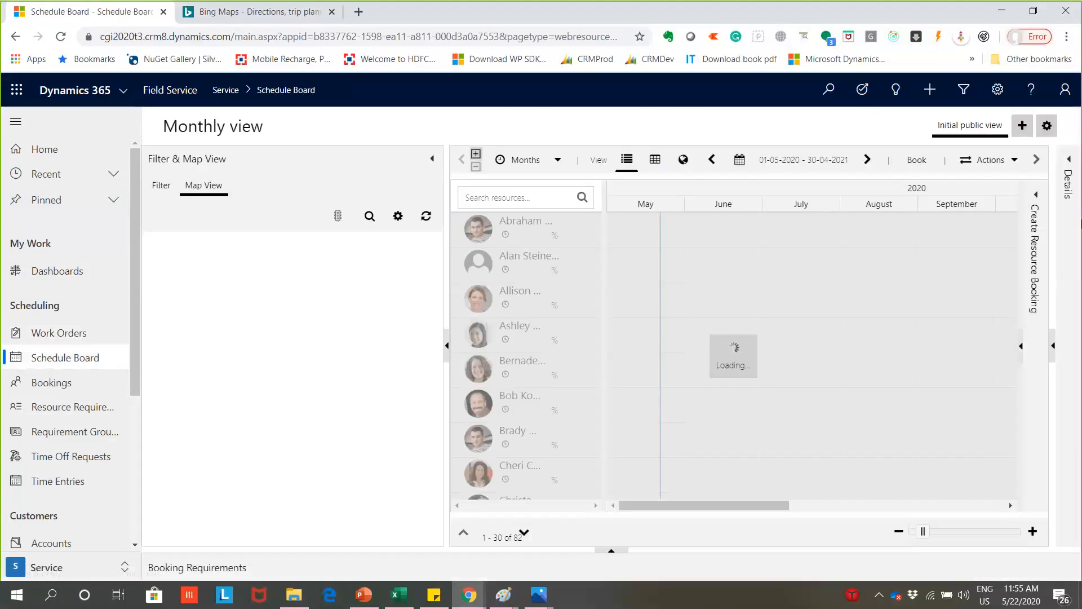
left_click(611, 550)
left_click(276, 424)
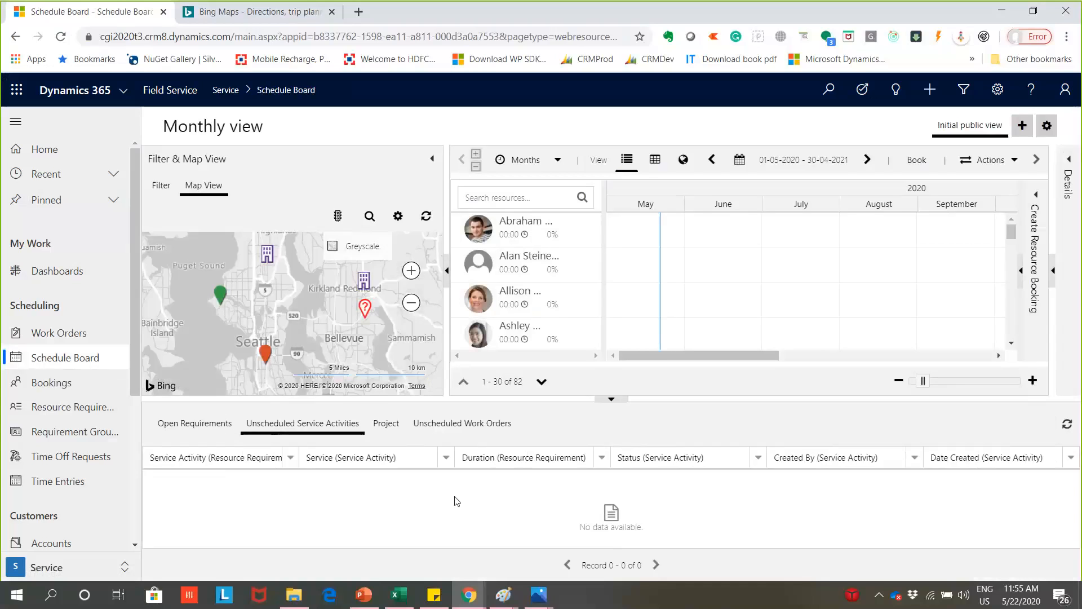
left_click(189, 427)
left_click(462, 426)
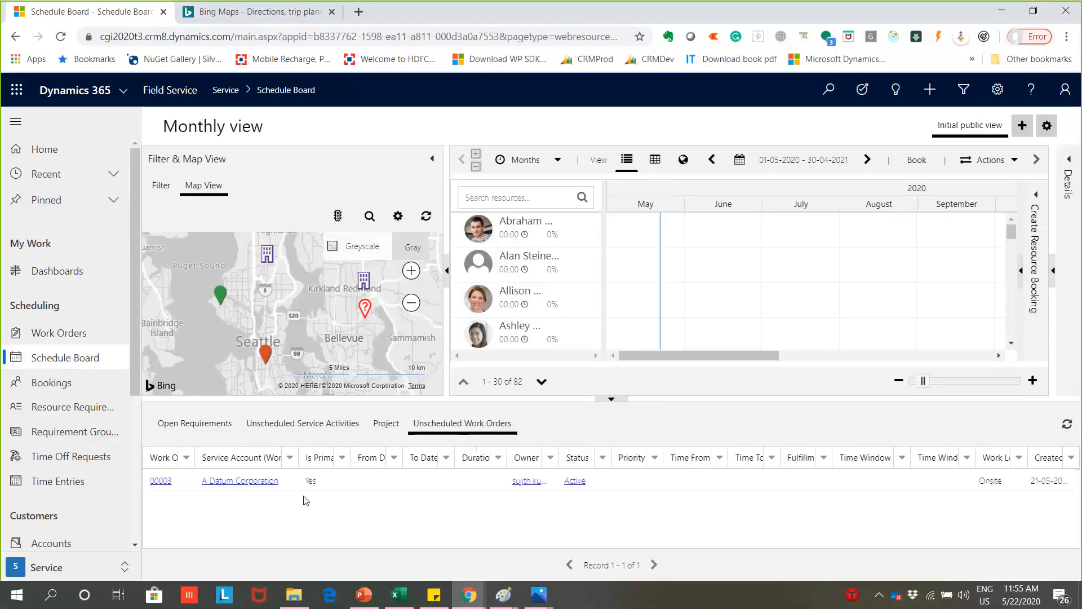
- Select the unscheduled A Datum Corporation work order, view its requirement on the map and find resource availability for it
left_click(378, 482)
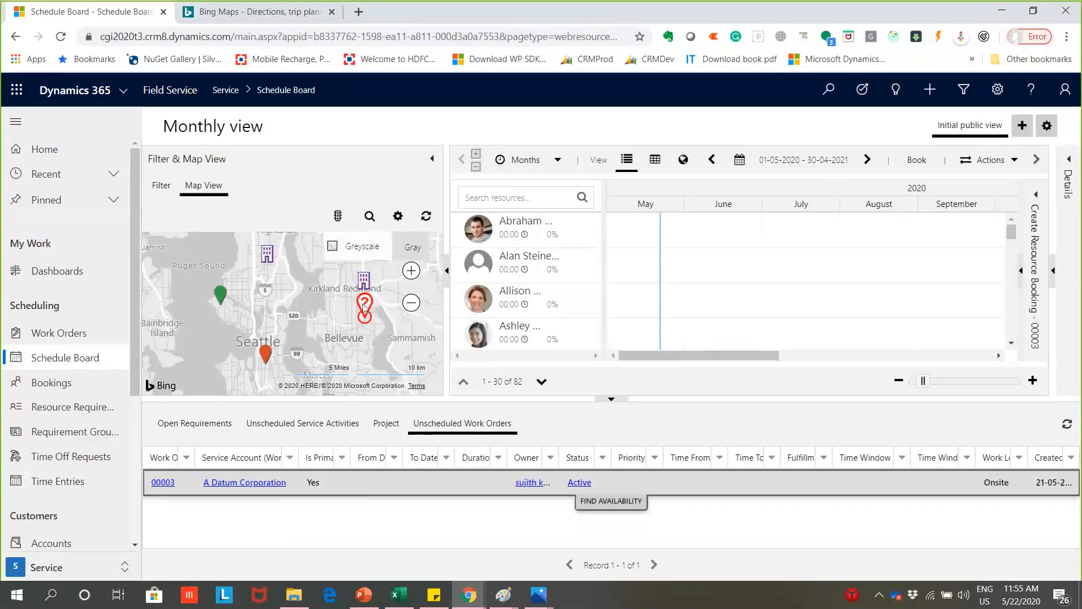
left_click(365, 311)
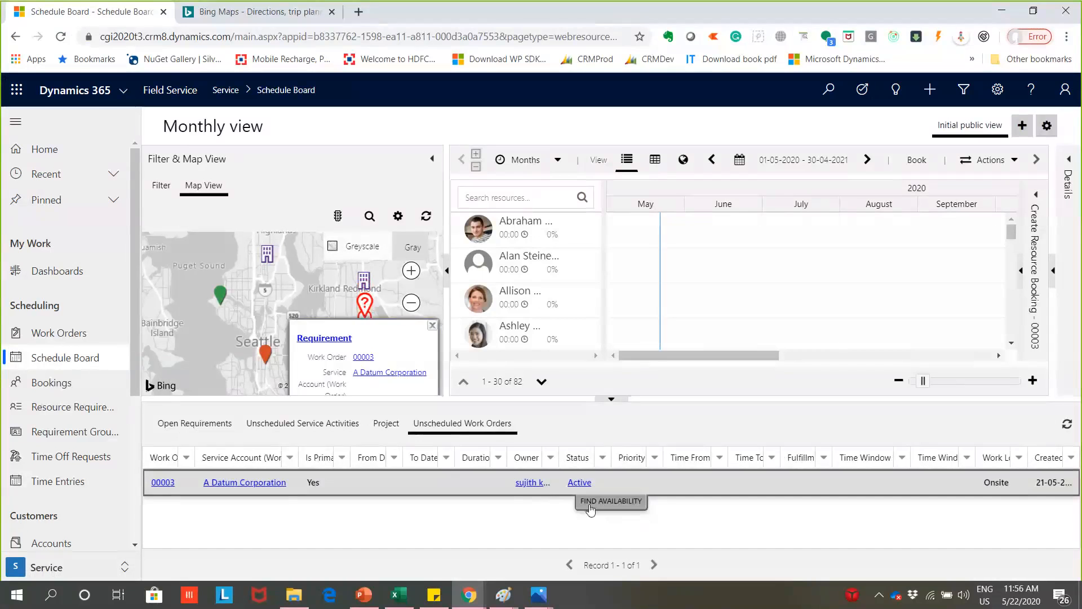
left_click(611, 501)
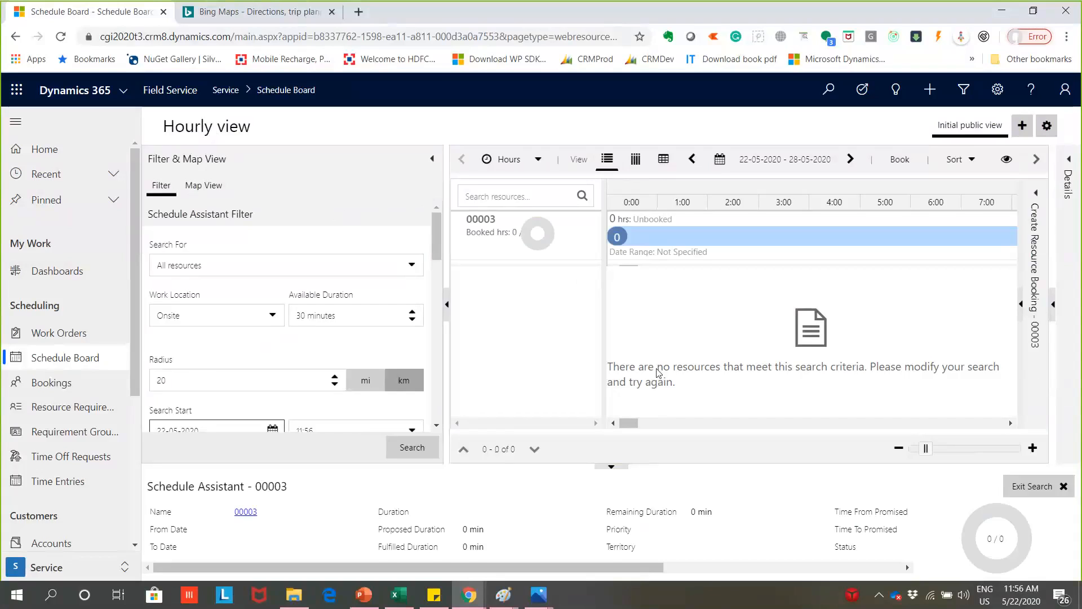
- Review the Schedule Assistant results for the work order, collapse the requirement details and exit the search
left_click(617, 245)
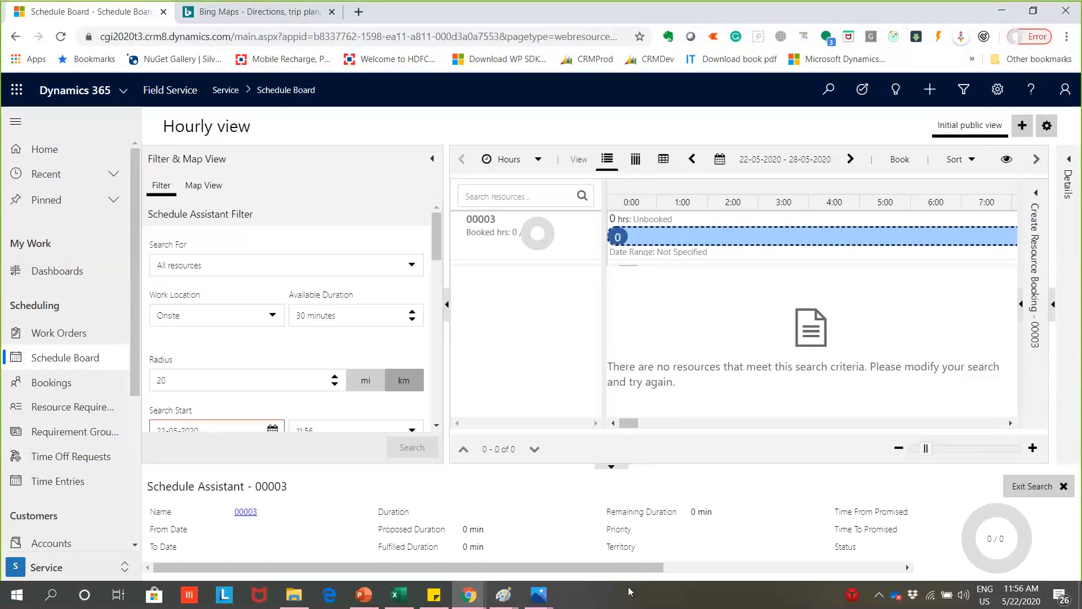
left_click(621, 472)
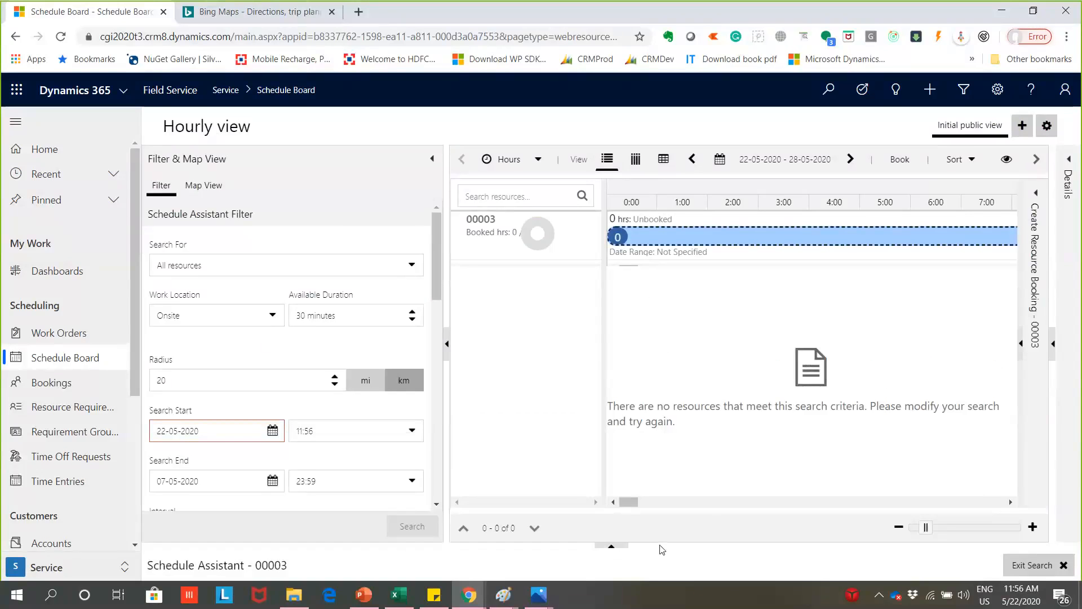
left_click(1017, 565)
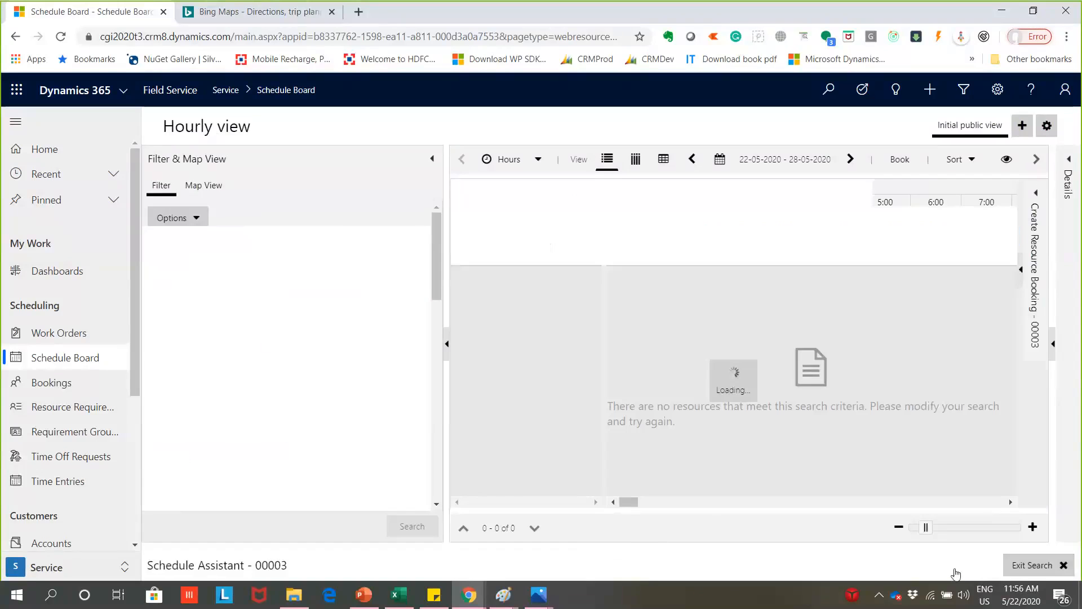